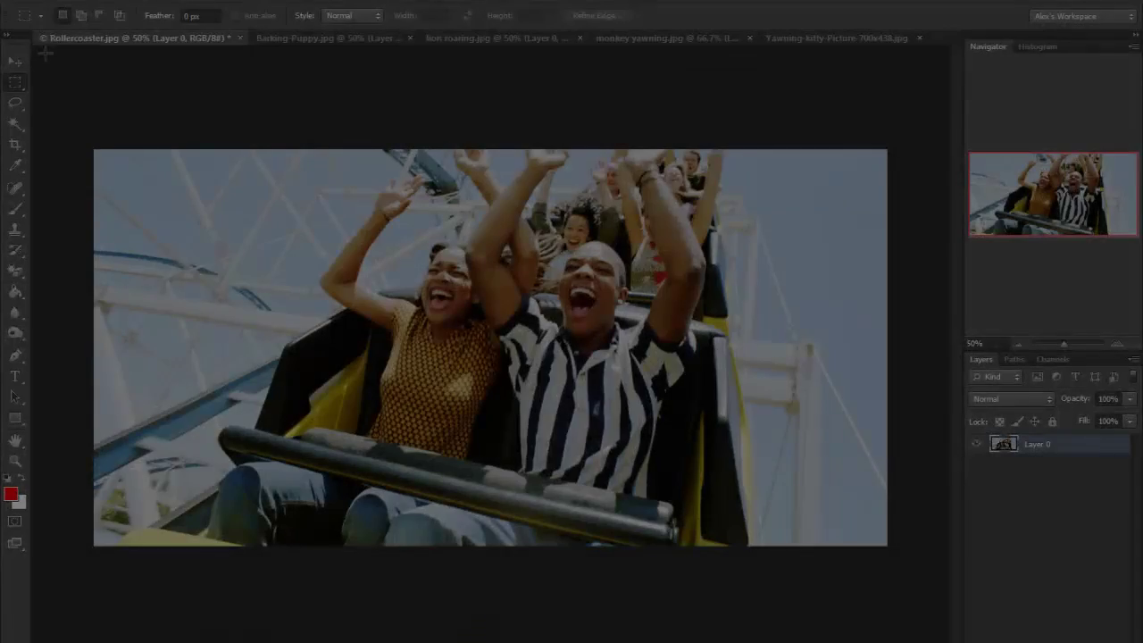
Step: With a large eraser, clear the broad beige background around the puppy's head
{"action": "key", "text": "shift+e"}
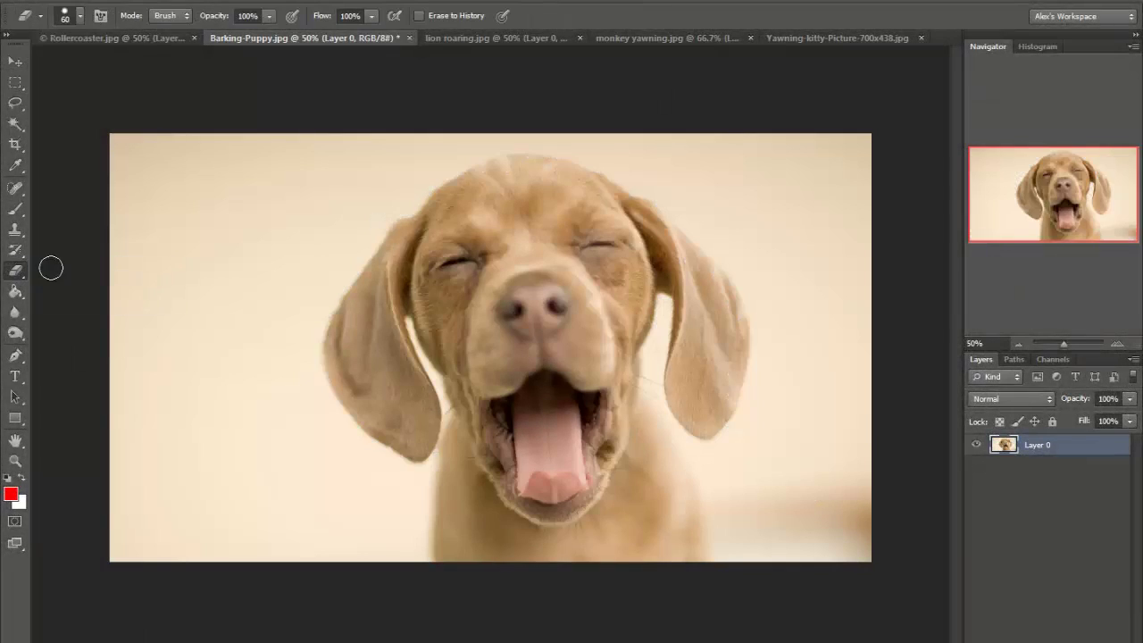
{"action": "left_click", "coordinate": [79, 15]}
{"action": "mouse_move", "coordinate": [153, 459]}
{"action": "left_mouse_down"}
{"action": "mouse_move", "coordinate": [149, 140]}
{"action": "mouse_move", "coordinate": [396, 127]}
{"action": "mouse_move", "coordinate": [215, 518]}
{"action": "left_mouse_up"}
{"action": "mouse_move", "coordinate": [536, 63]}
{"action": "left_mouse_down"}
{"action": "mouse_move", "coordinate": [905, 416]}
{"action": "mouse_move", "coordinate": [824, 523]}
{"action": "left_mouse_up"}
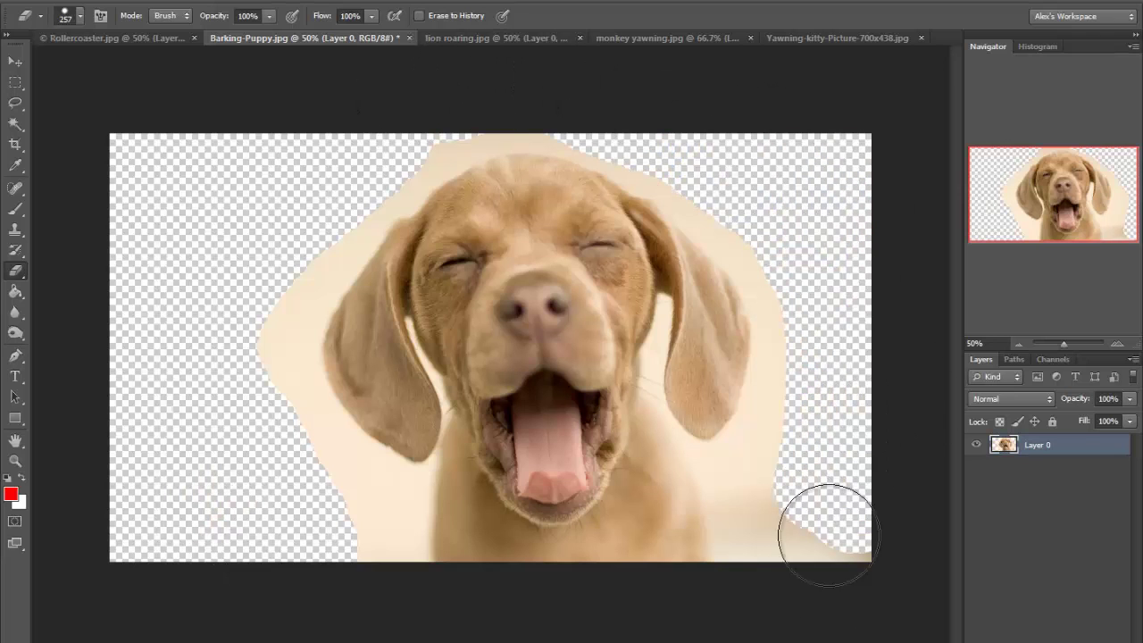
{"action": "mouse_move", "coordinate": [419, 527]}
{"action": "left_mouse_down"}
{"action": "mouse_move", "coordinate": [385, 518]}
{"action": "mouse_move", "coordinate": [604, 587]}
{"action": "mouse_move", "coordinate": [803, 378]}
{"action": "left_mouse_up"}
{"action": "mouse_move", "coordinate": [207, 334]}
{"action": "left_mouse_down"}
{"action": "mouse_move", "coordinate": [276, 455]}
{"action": "mouse_move", "coordinate": [262, 447]}
{"action": "left_mouse_up"}
Step: At 100% zoom with a smaller eraser, clean the background around both ears and the muzzle
{"action": "key", "text": "ctrl+plus"}
{"action": "left_click", "coordinate": [80, 15]}
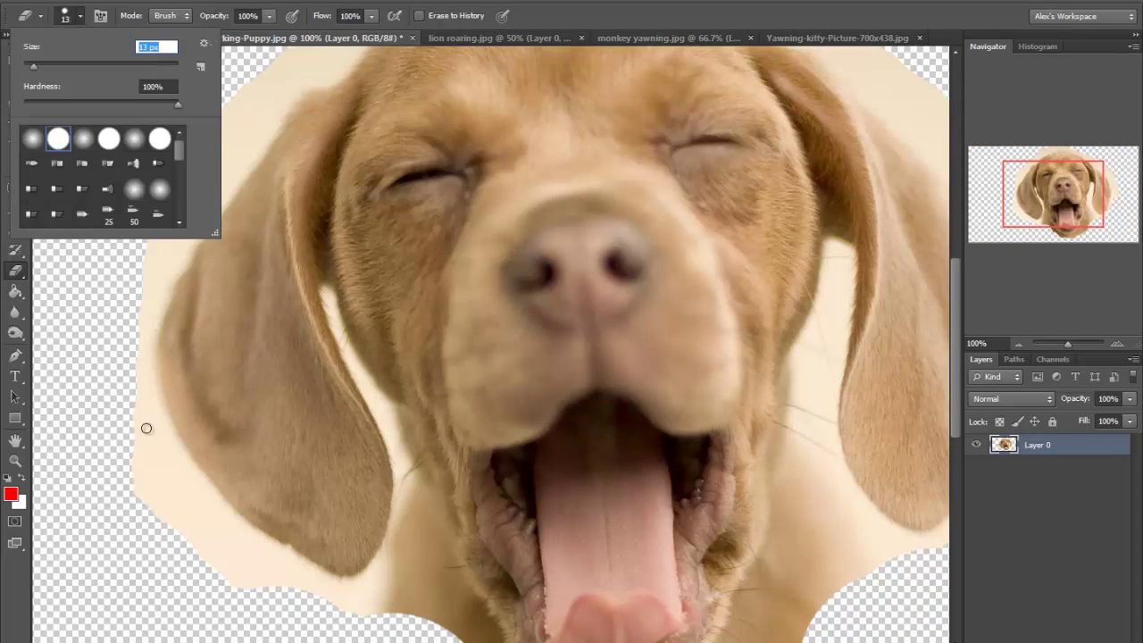
{"action": "key", "text": "Return"}
{"action": "mouse_move", "coordinate": [142, 332]}
{"action": "left_mouse_down"}
{"action": "mouse_move", "coordinate": [199, 599]}
{"action": "mouse_move", "coordinate": [174, 464]}
{"action": "mouse_move", "coordinate": [258, 549]}
{"action": "left_mouse_up"}
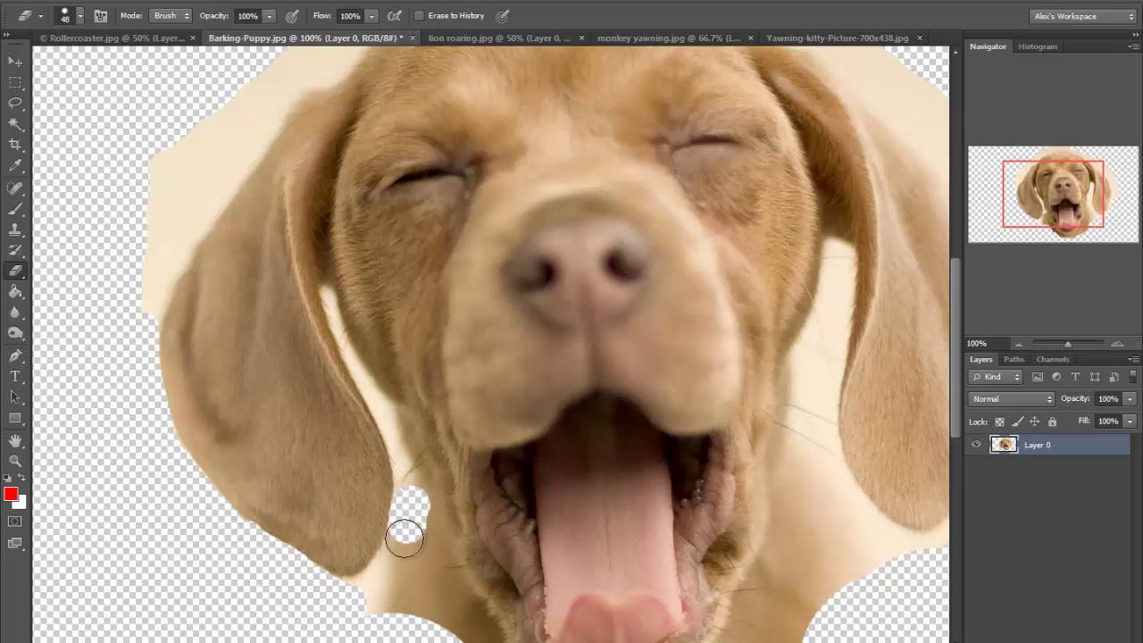
{"action": "mouse_move", "coordinate": [405, 536]}
{"action": "left_mouse_down"}
{"action": "mouse_move", "coordinate": [416, 498]}
{"action": "mouse_move", "coordinate": [455, 595]}
{"action": "left_mouse_up"}
{"action": "left_click_drag", "start_coordinate": [839, 255], "coordinate": [835, 286]}
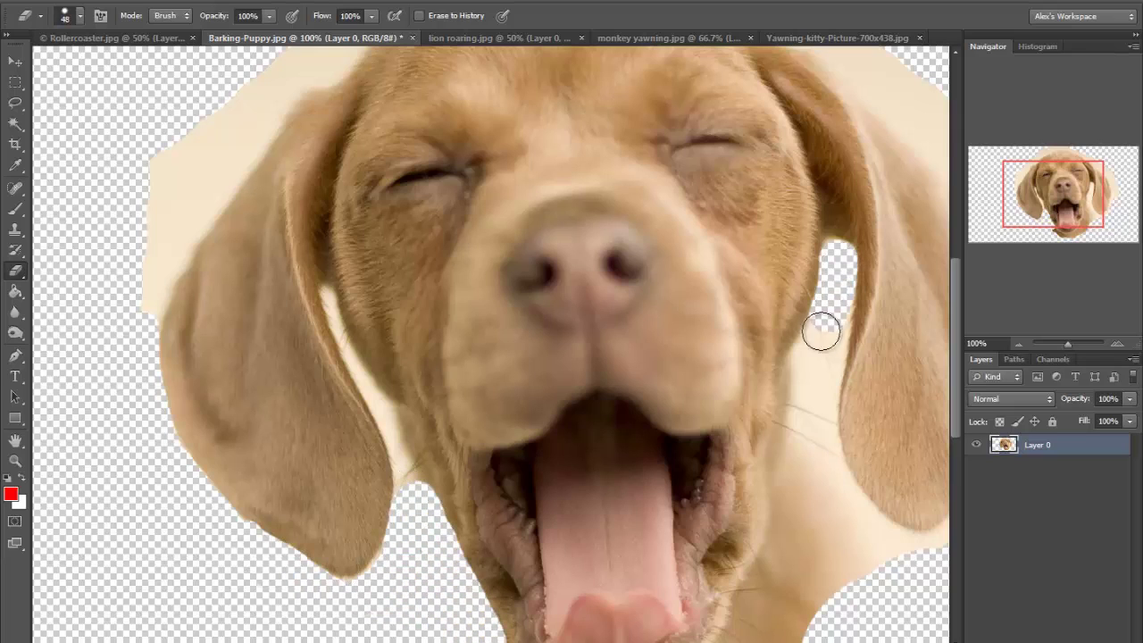
{"action": "left_click_drag", "start_coordinate": [821, 333], "coordinate": [790, 500]}
{"action": "mouse_move", "coordinate": [831, 286]}
{"action": "left_mouse_down"}
{"action": "mouse_move", "coordinate": [834, 473]}
{"action": "mouse_move", "coordinate": [902, 549]}
{"action": "left_mouse_up"}
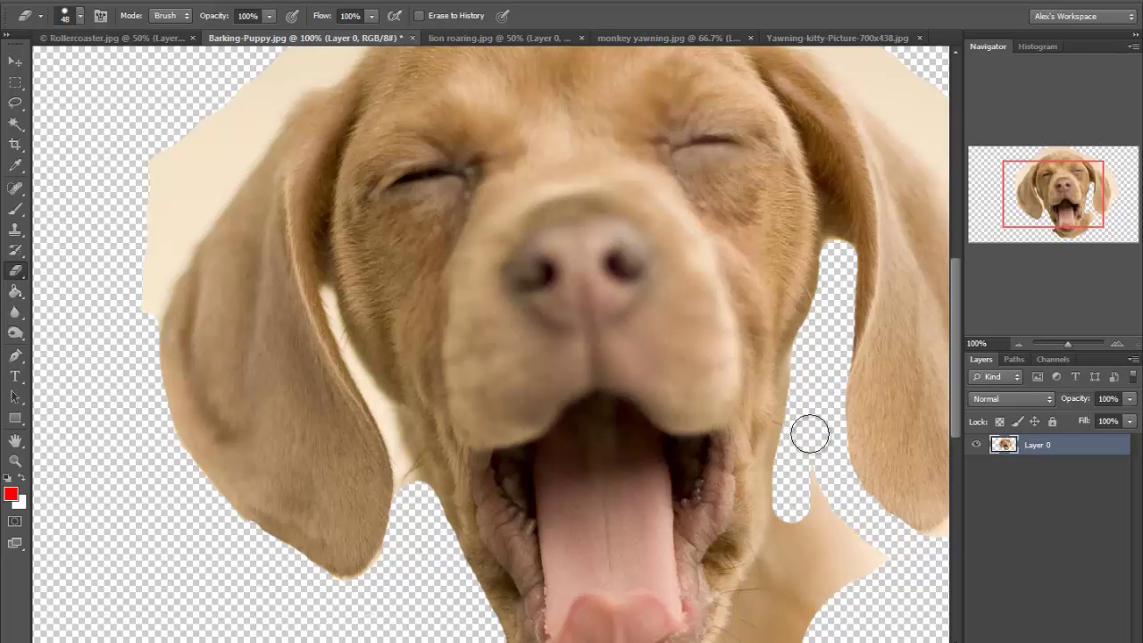
{"action": "mouse_move", "coordinate": [809, 435]}
{"action": "left_mouse_down"}
{"action": "mouse_move", "coordinate": [768, 616]}
{"action": "mouse_move", "coordinate": [824, 586]}
{"action": "left_mouse_up"}
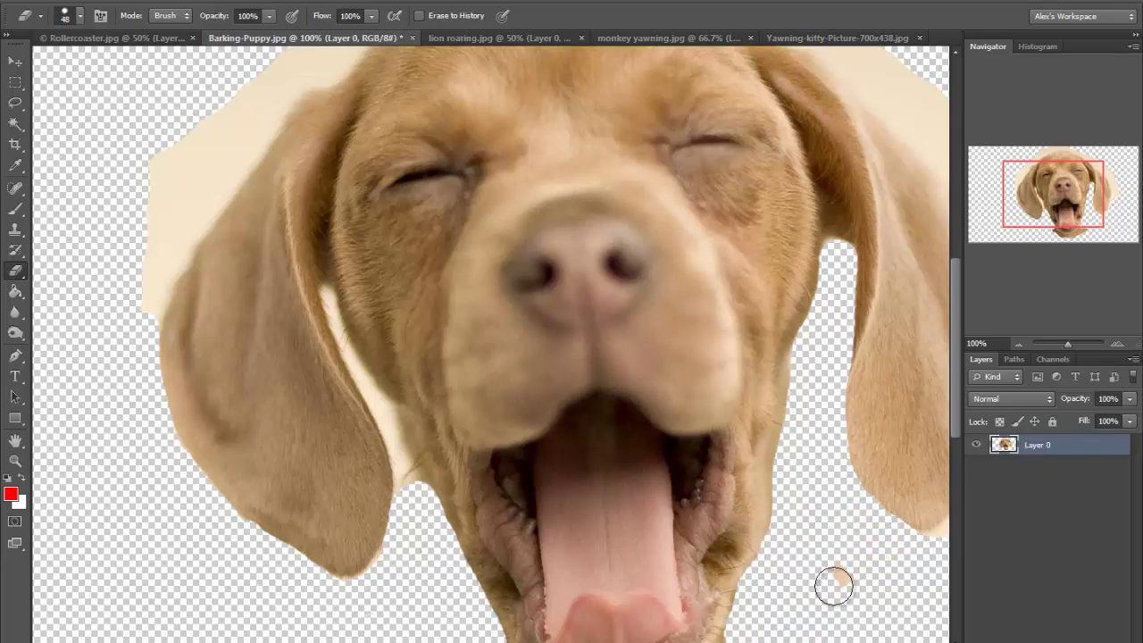
Step: Erase the beige strip along the puppy's right ear edge
{"action": "scroll", "coordinate": [833, 586], "scroll_direction": "down", "scroll_amount": 3}
{"action": "mouse_move", "coordinate": [478, 536]}
{"action": "left_mouse_down"}
{"action": "mouse_move", "coordinate": [544, 586]}
{"action": "mouse_move", "coordinate": [487, 617]}
{"action": "mouse_move", "coordinate": [741, 554]}
{"action": "left_mouse_up"}
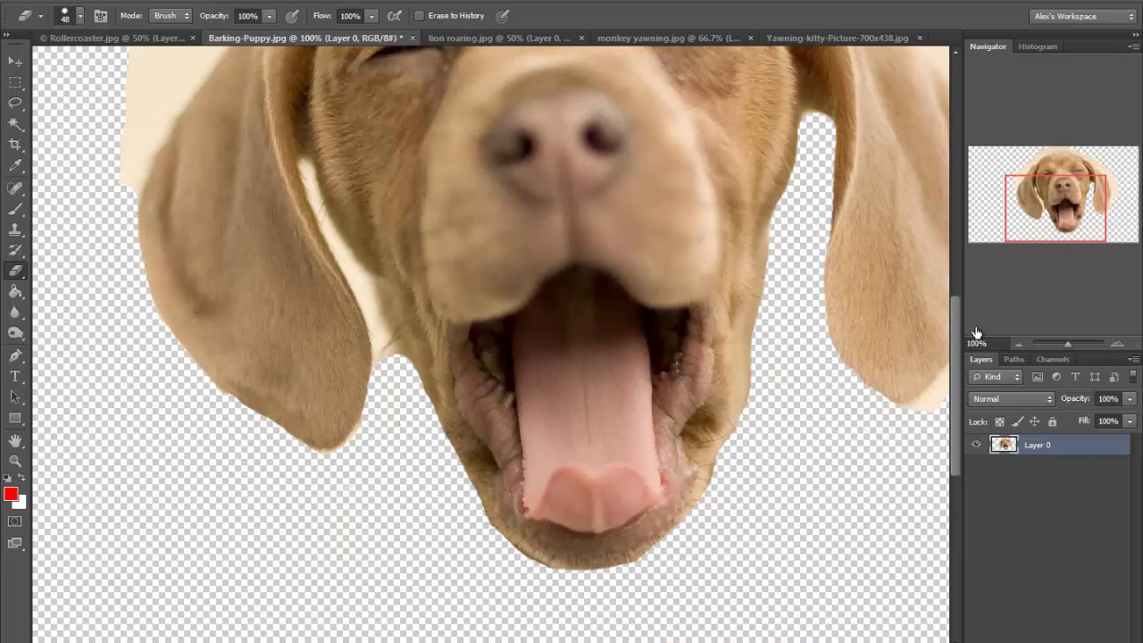
{"action": "left_click_drag", "start_coordinate": [1056, 208], "coordinate": [1082, 187]}
{"action": "mouse_move", "coordinate": [605, 145]}
{"action": "left_mouse_down"}
{"action": "mouse_move", "coordinate": [735, 263]}
{"action": "mouse_move", "coordinate": [755, 318]}
{"action": "mouse_move", "coordinate": [728, 561]}
{"action": "left_mouse_up"}
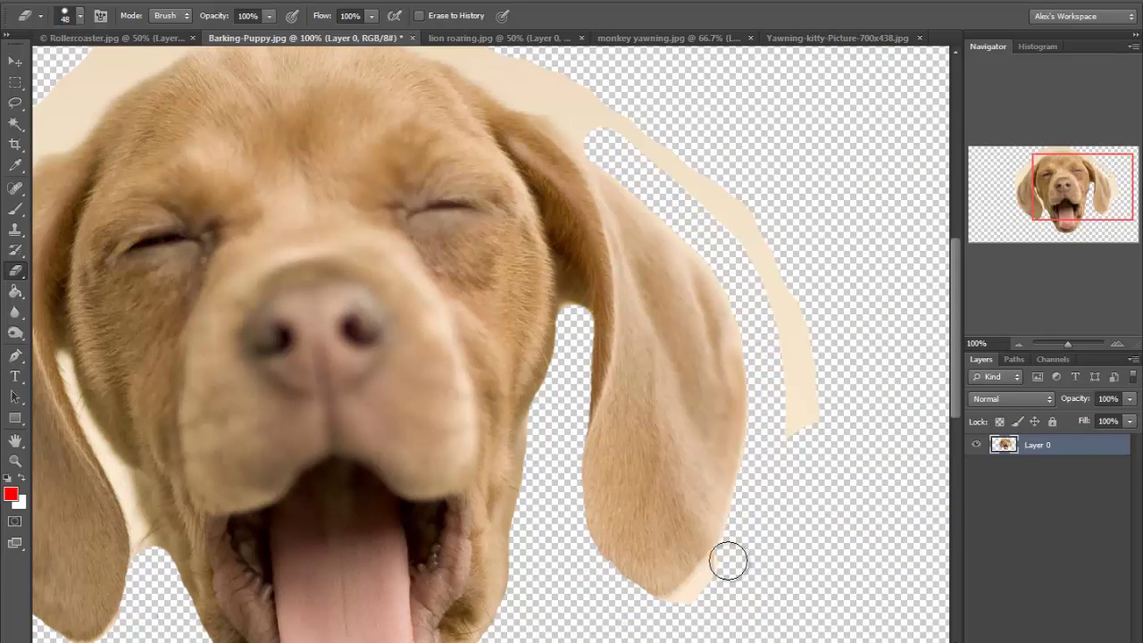
{"action": "mouse_move", "coordinate": [597, 141]}
{"action": "left_mouse_down"}
{"action": "mouse_move", "coordinate": [798, 211]}
{"action": "mouse_move", "coordinate": [807, 415]}
{"action": "left_mouse_up"}
Step: Clear leftover beige by the left ear and above the head, leaving the eraser at 15 px
{"action": "left_click_drag", "start_coordinate": [1082, 187], "coordinate": [1029, 180]}
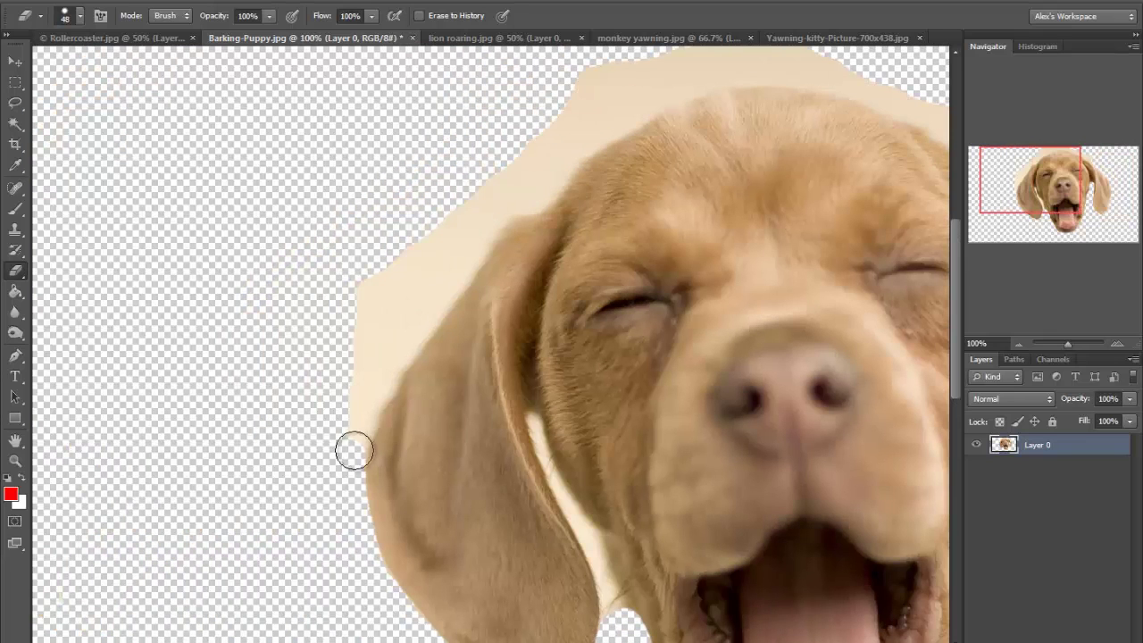
{"action": "mouse_move", "coordinate": [421, 300]}
{"action": "left_mouse_down"}
{"action": "mouse_move", "coordinate": [407, 331]}
{"action": "mouse_move", "coordinate": [513, 161]}
{"action": "mouse_move", "coordinate": [518, 195]}
{"action": "left_mouse_up"}
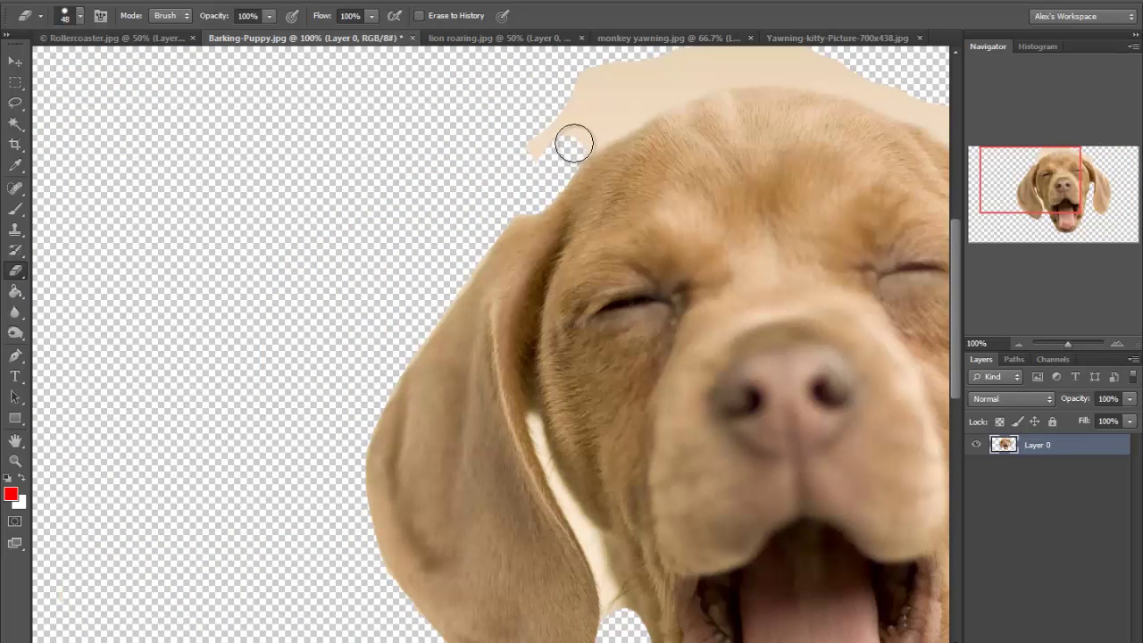
{"action": "mouse_move", "coordinate": [574, 143]}
{"action": "left_mouse_down"}
{"action": "mouse_move", "coordinate": [633, 107]}
{"action": "mouse_move", "coordinate": [762, 62]}
{"action": "mouse_move", "coordinate": [539, 150]}
{"action": "left_mouse_up"}
{"action": "left_click_drag", "start_coordinate": [871, 98], "coordinate": [550, 98]}
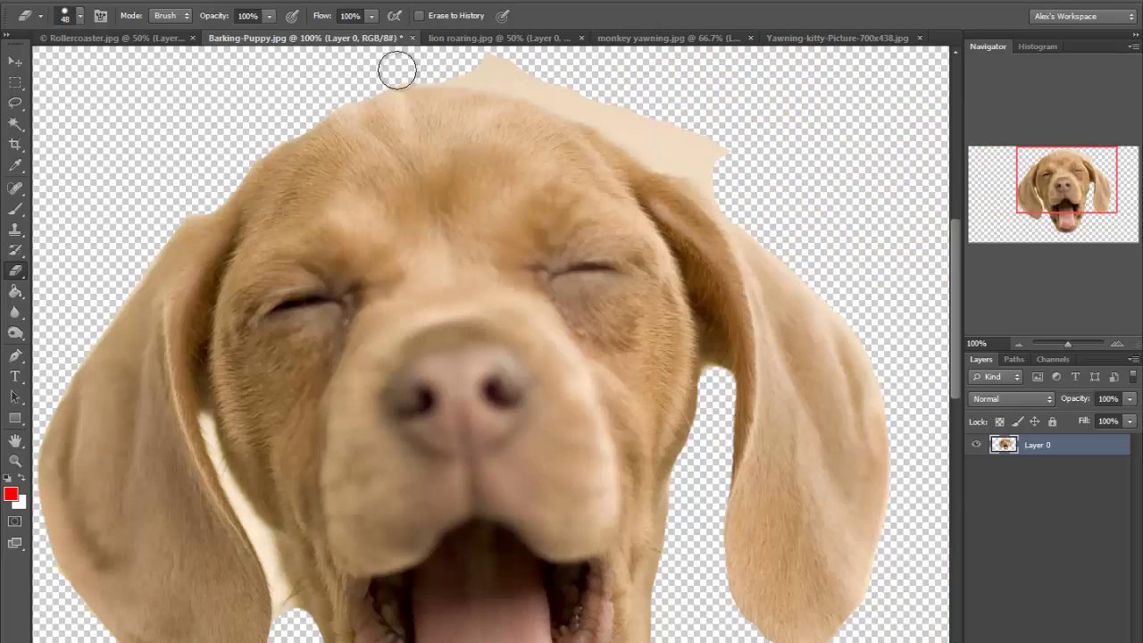
{"action": "mouse_move", "coordinate": [398, 69]}
{"action": "left_mouse_down"}
{"action": "mouse_move", "coordinate": [543, 92]}
{"action": "mouse_move", "coordinate": [738, 195]}
{"action": "left_mouse_up"}
{"action": "scroll", "coordinate": [58, 68], "scroll_direction": "down", "scroll_amount": 3}
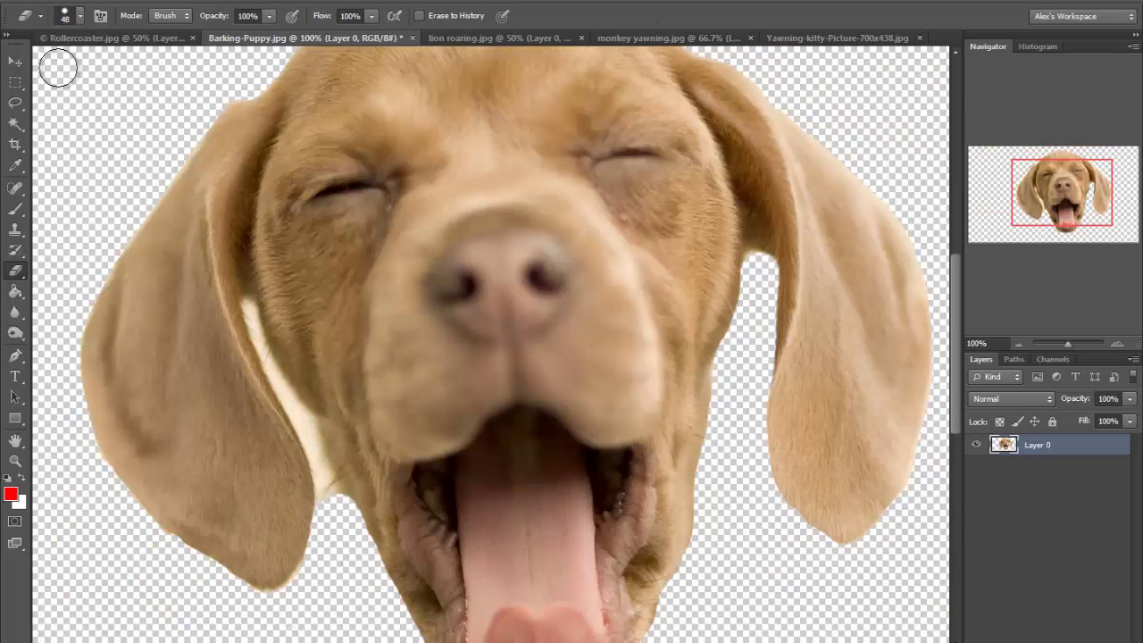
{"action": "right_click", "coordinate": [58, 68]}
{"action": "left_click_drag", "start_coordinate": [170, 46], "coordinate": [143, 47]}
{"action": "key", "text": "Return"}
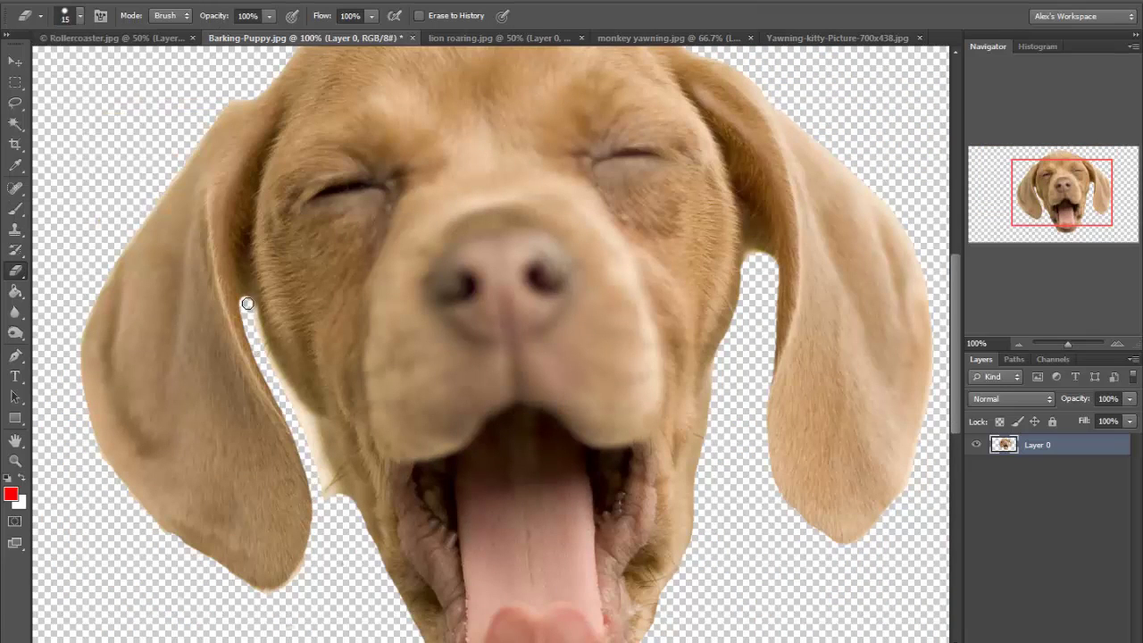
Step: Select the puppy head and paste it into Rollercoaster.jpg as a new layer
{"action": "key", "text": "ctrl+minus"}
{"action": "key", "text": "ctrl+minus"}
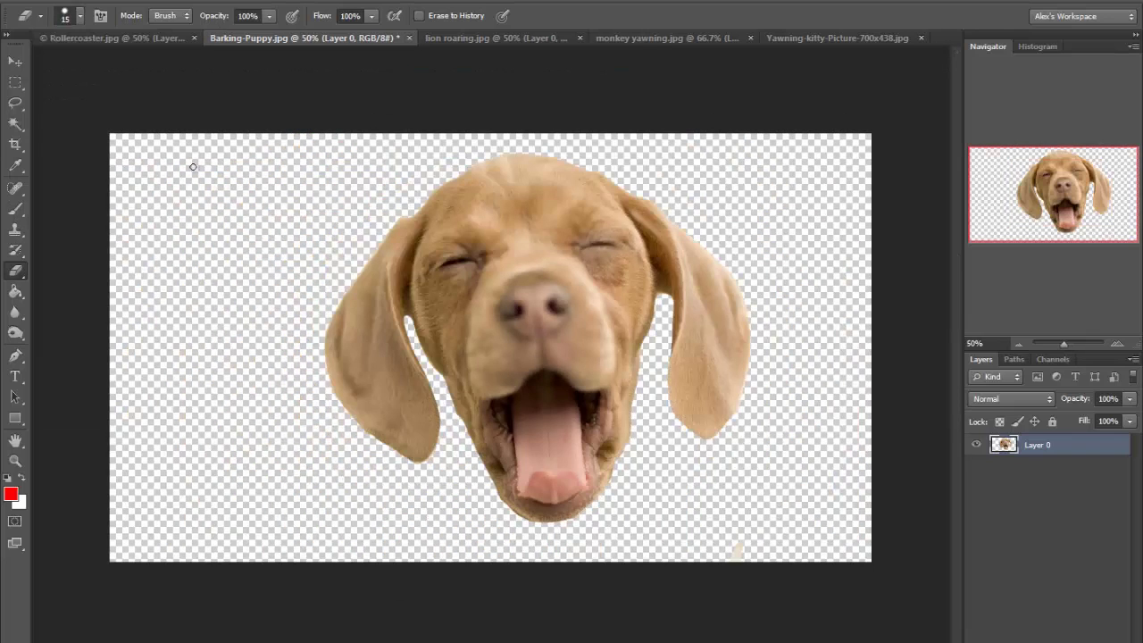
{"action": "key", "text": "l"}
{"action": "left_click_drag", "start_coordinate": [348, 100], "coordinate": [336, 143]}
{"action": "left_click", "coordinate": [174, 38]}
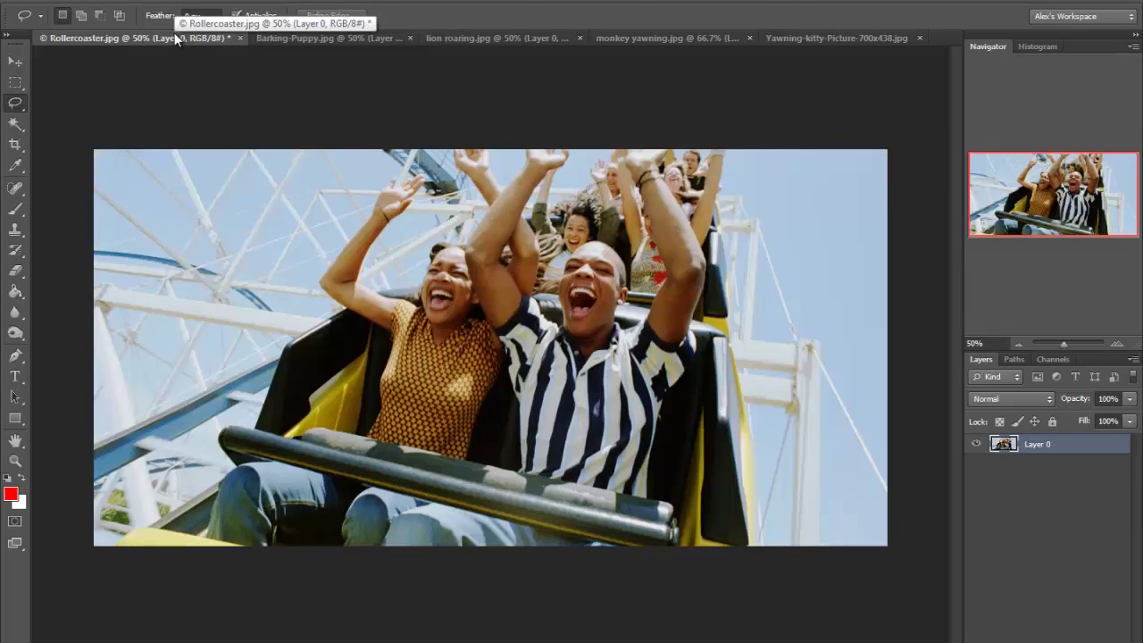
{"action": "key", "text": "ctrl+v"}
{"action": "key", "text": "ctrl+t"}
{"action": "key", "text": "Return"}
Step: Scale the puppy head to about 30% and tilt it over the striped-shirt man's head
{"action": "key", "text": "e"}
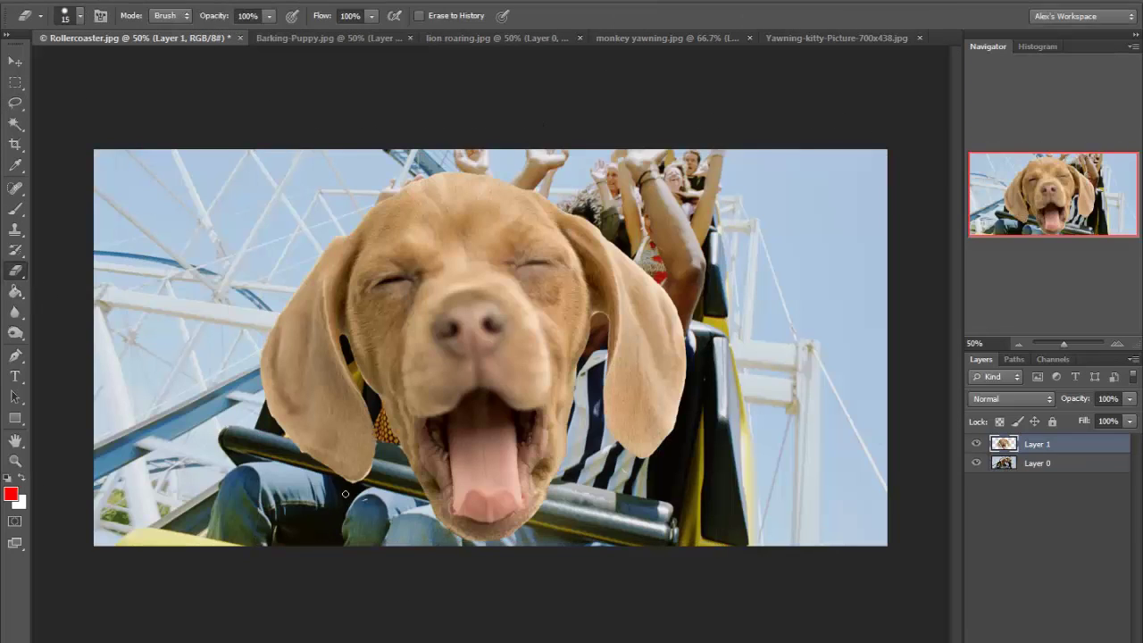
{"action": "key", "text": "ctrl+t"}
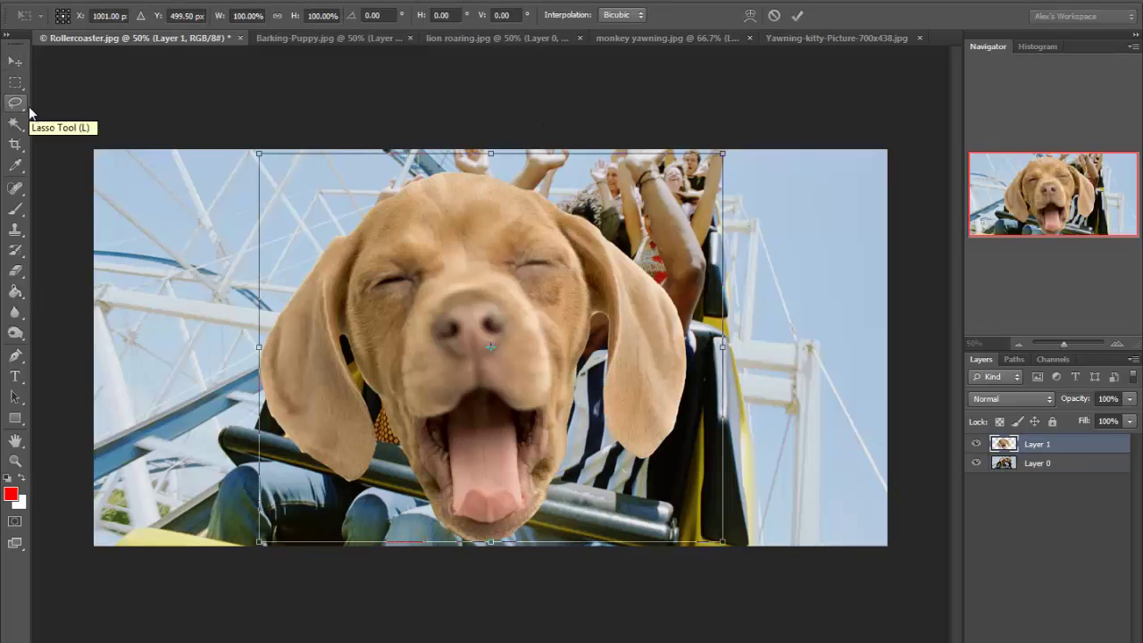
{"action": "mouse_move", "coordinate": [256, 152]}
{"action": "left_mouse_down"}
{"action": "mouse_move", "coordinate": [485, 408]}
{"action": "mouse_move", "coordinate": [589, 432]}
{"action": "left_mouse_up"}
{"action": "left_click_drag", "start_coordinate": [652, 487], "coordinate": [590, 268]}
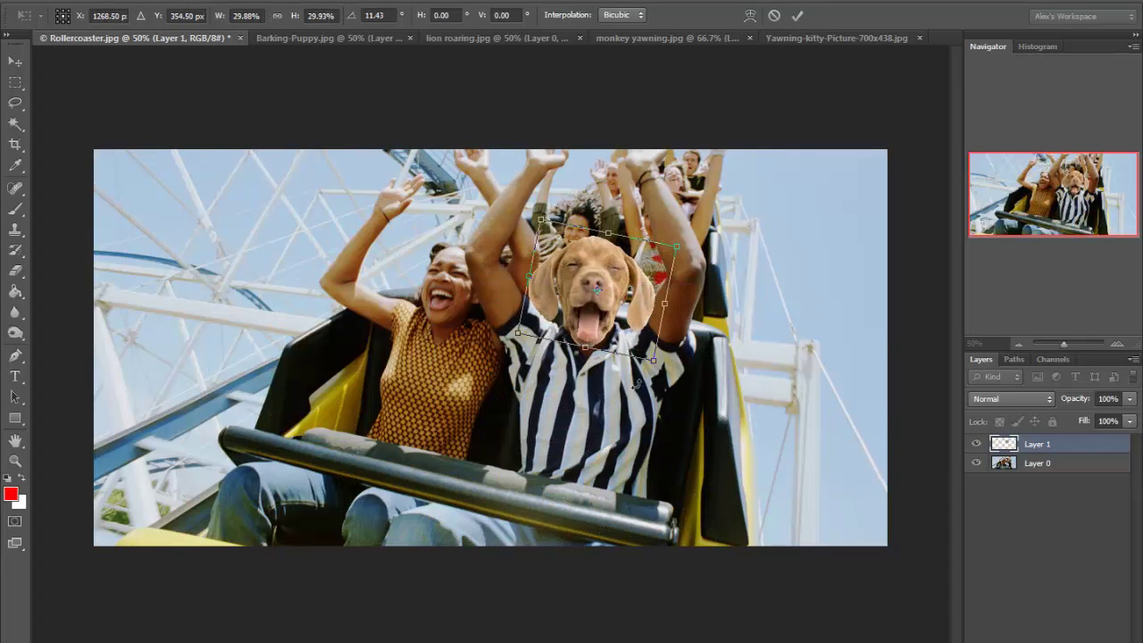
{"action": "key", "text": "Return"}
Step: In the monkey yawning photo, erase the left and right edges and bottom bar with a large eraser
{"action": "left_click", "coordinate": [486, 37]}
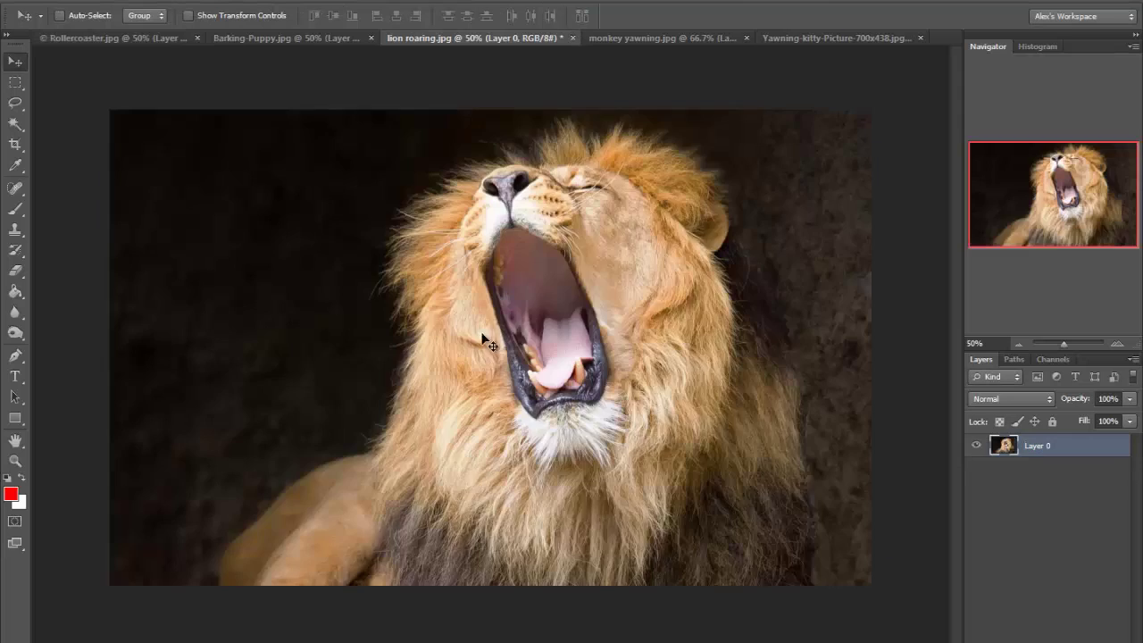
{"action": "left_click", "coordinate": [626, 42]}
{"action": "left_click", "coordinate": [14, 270]}
{"action": "left_click", "coordinate": [79, 15]}
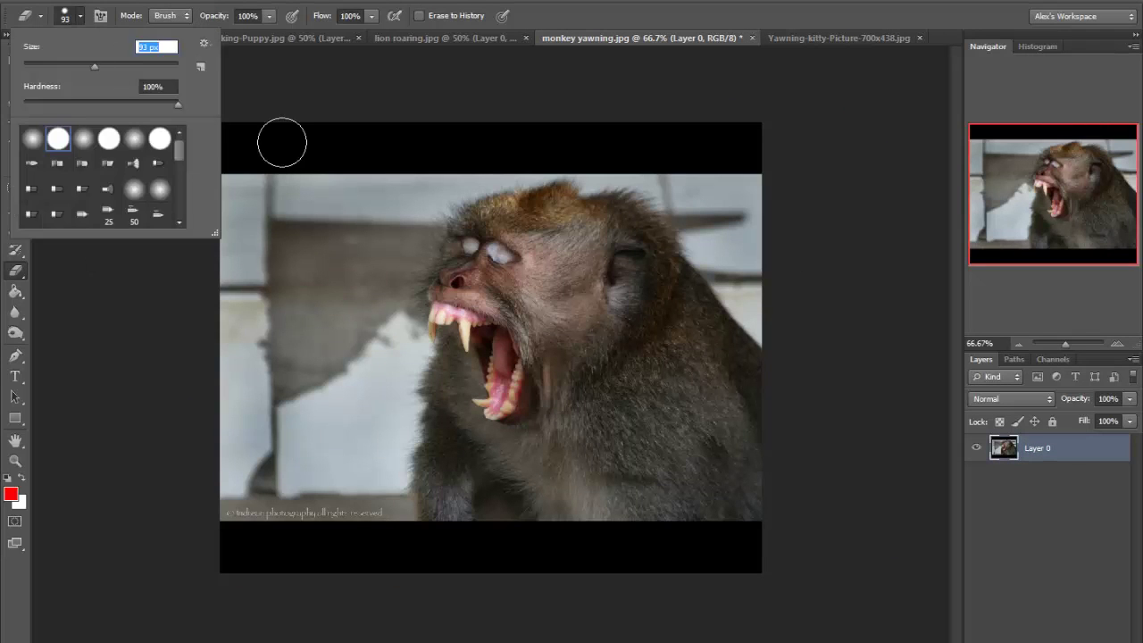
{"action": "mouse_move", "coordinate": [268, 120]}
{"action": "left_mouse_down"}
{"action": "mouse_move", "coordinate": [264, 612]}
{"action": "mouse_move", "coordinate": [625, 77]}
{"action": "mouse_move", "coordinate": [349, 217]}
{"action": "mouse_move", "coordinate": [766, 293]}
{"action": "mouse_move", "coordinate": [327, 408]}
{"action": "left_mouse_up"}
{"action": "mouse_move", "coordinate": [843, 473]}
{"action": "left_mouse_down"}
{"action": "mouse_move", "coordinate": [473, 574]}
{"action": "mouse_move", "coordinate": [608, 492]}
{"action": "left_mouse_up"}
Step: Erase most of the top black bar, then shrink the eraser to 61 px at actual size
{"action": "left_click_drag", "start_coordinate": [384, 116], "coordinate": [697, 102]}
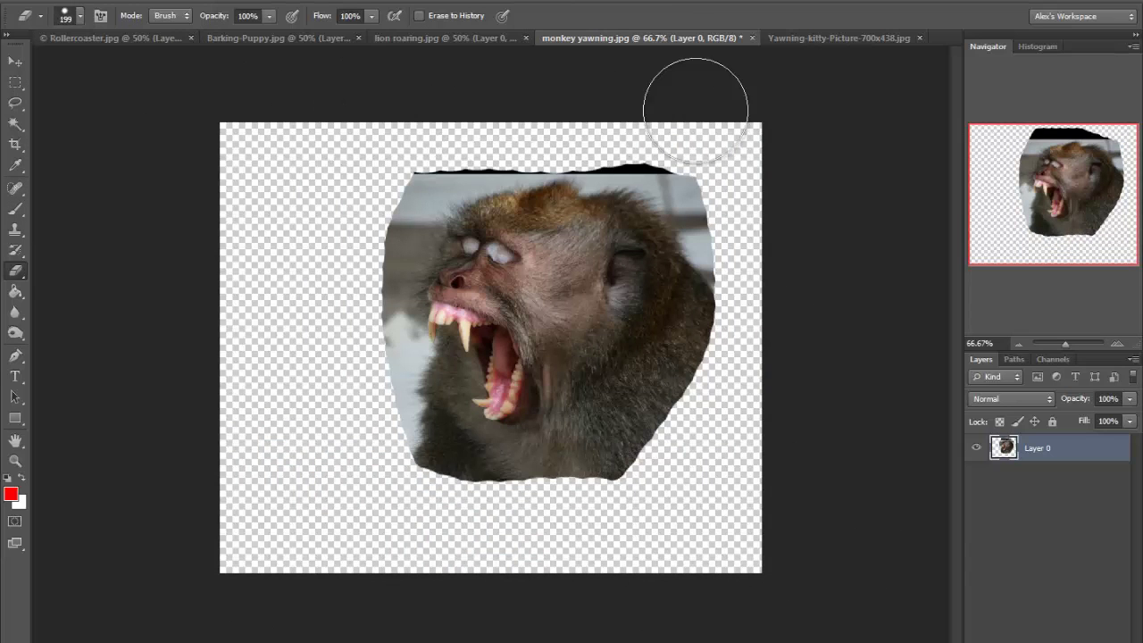
{"action": "left_click", "coordinate": [80, 15]}
{"action": "left_click_drag", "start_coordinate": [85, 66], "coordinate": [70, 66]}
{"action": "key", "text": "Return"}
{"action": "key", "text": "ctrl+plus"}
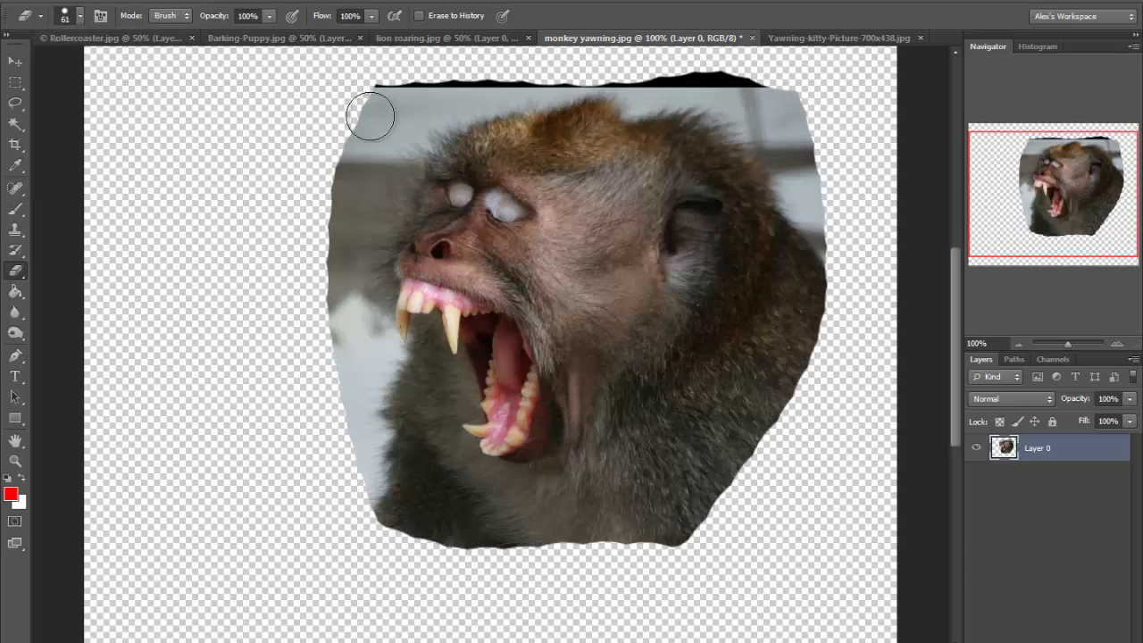
Step: Erase the background along the monkey's left edge and beside the fangs with a 15 px eraser
{"action": "key", "text": "ctrl+z"}
{"action": "key", "text": "ctrl+z"}
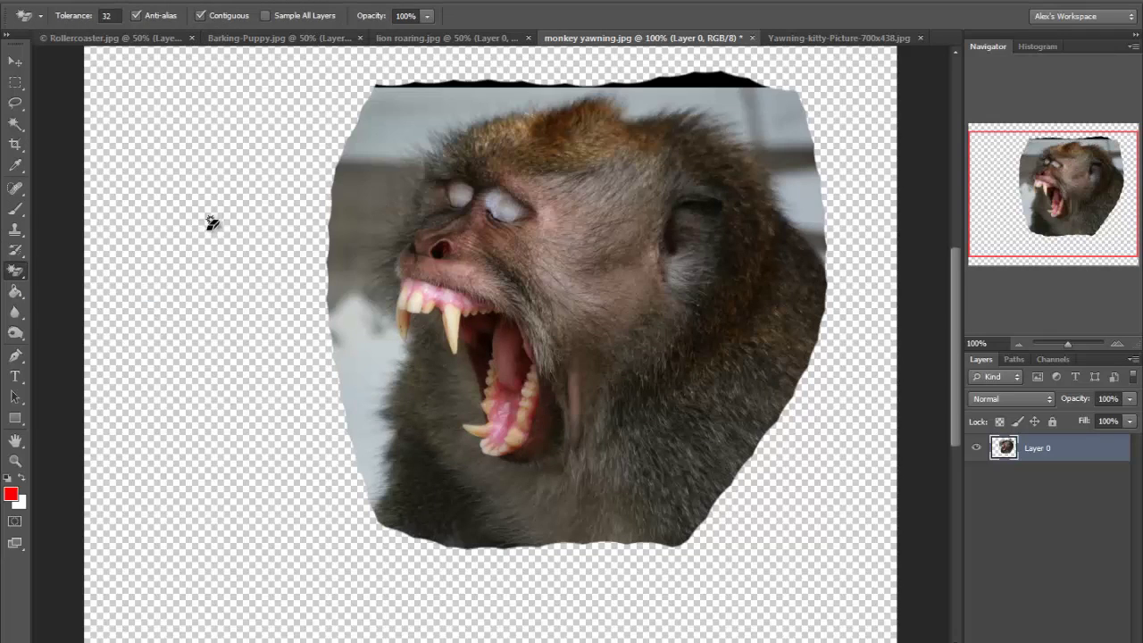
{"action": "left_click_drag", "start_coordinate": [376, 108], "coordinate": [350, 284]}
{"action": "key", "text": "ctrl+plus"}
{"action": "key", "text": "ctrl+plus"}
{"action": "key", "text": "ctrl+plus"}
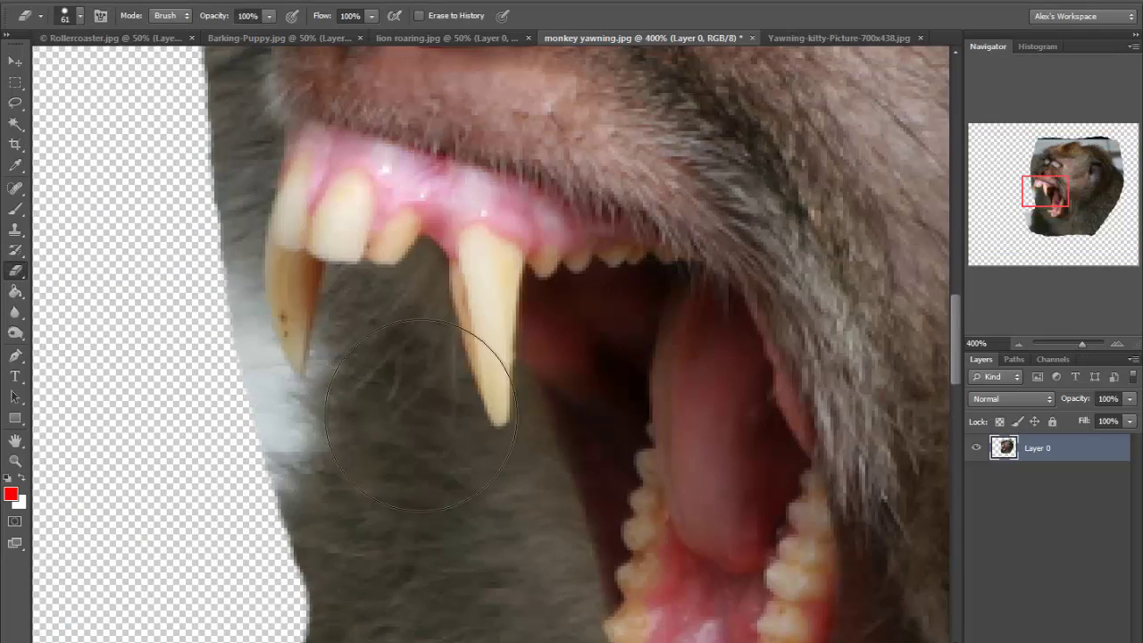
{"action": "left_click", "coordinate": [357, 468]}
{"action": "right_click", "coordinate": [36, 231]}
{"action": "left_click", "coordinate": [379, 308]}
{"action": "key", "text": "ctrl+minus"}
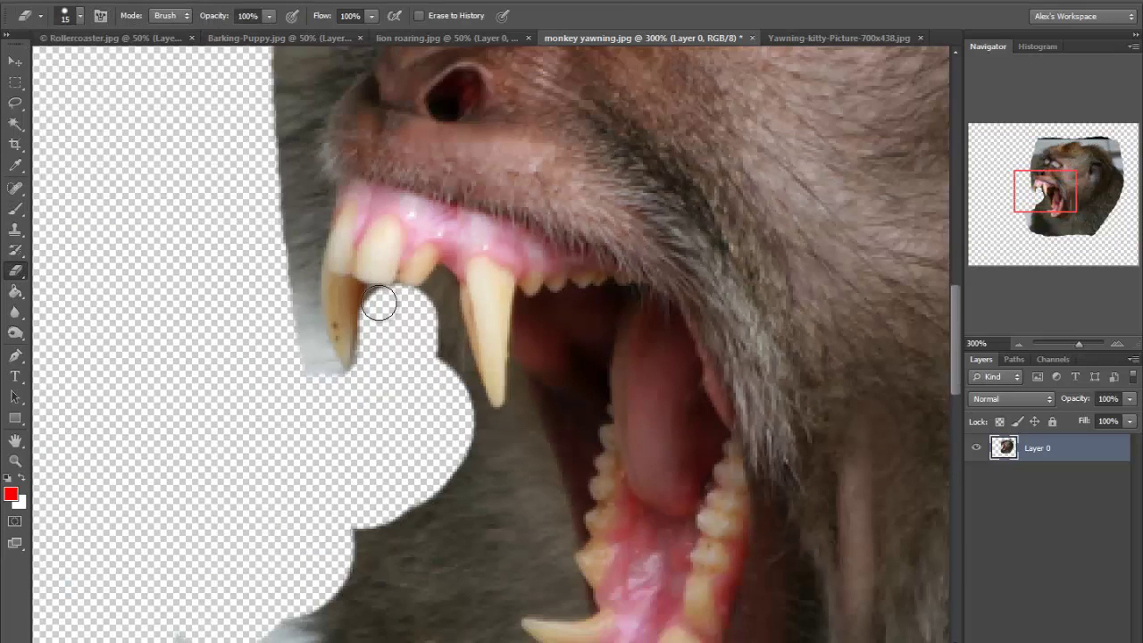
{"action": "mouse_move", "coordinate": [441, 298]}
{"action": "left_mouse_down"}
{"action": "mouse_move", "coordinate": [459, 429]}
{"action": "mouse_move", "coordinate": [528, 438]}
{"action": "mouse_move", "coordinate": [566, 606]}
{"action": "mouse_move", "coordinate": [510, 434]}
{"action": "mouse_move", "coordinate": [448, 334]}
{"action": "left_mouse_up"}
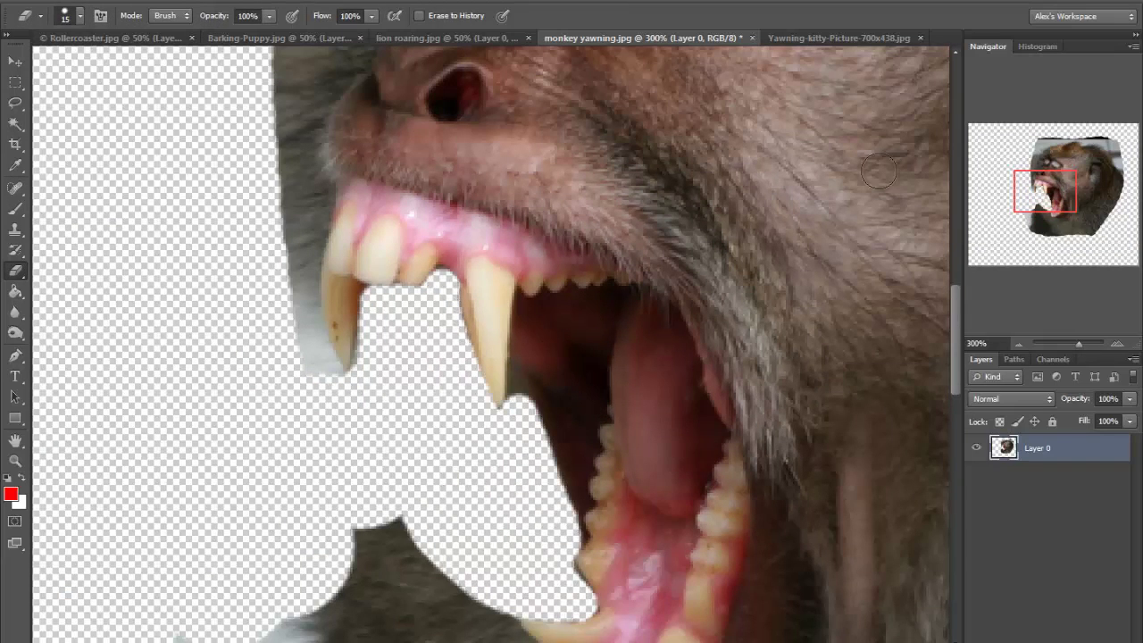
Step: Remove the left fur bump and white patch, then trim fur beside the nose at 5 px
{"action": "scroll", "coordinate": [879, 172], "scroll_direction": "down", "scroll_amount": 5}
{"action": "mouse_move", "coordinate": [552, 268]}
{"action": "left_mouse_down"}
{"action": "mouse_move", "coordinate": [316, 255]}
{"action": "mouse_move", "coordinate": [495, 191]}
{"action": "mouse_move", "coordinate": [318, 462]}
{"action": "left_mouse_up"}
{"action": "scroll", "coordinate": [828, 285], "scroll_direction": "up", "scroll_amount": 2}
{"action": "scroll", "coordinate": [827, 285], "scroll_direction": "right", "scroll_amount": 4}
{"action": "left_click", "coordinate": [75, 27]}
{"action": "type", "text": "5"}
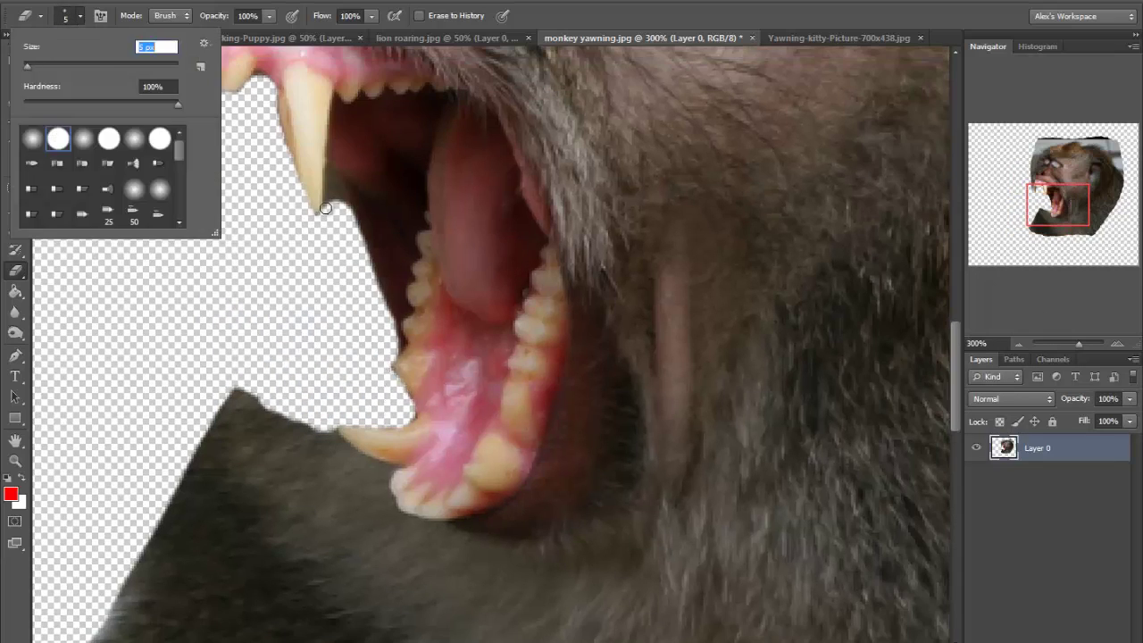
{"action": "key", "text": "Return"}
{"action": "scroll", "coordinate": [500, 360], "scroll_direction": "up", "scroll_amount": 4}
{"action": "scroll", "coordinate": [500, 360], "scroll_direction": "left", "scroll_amount": 4}
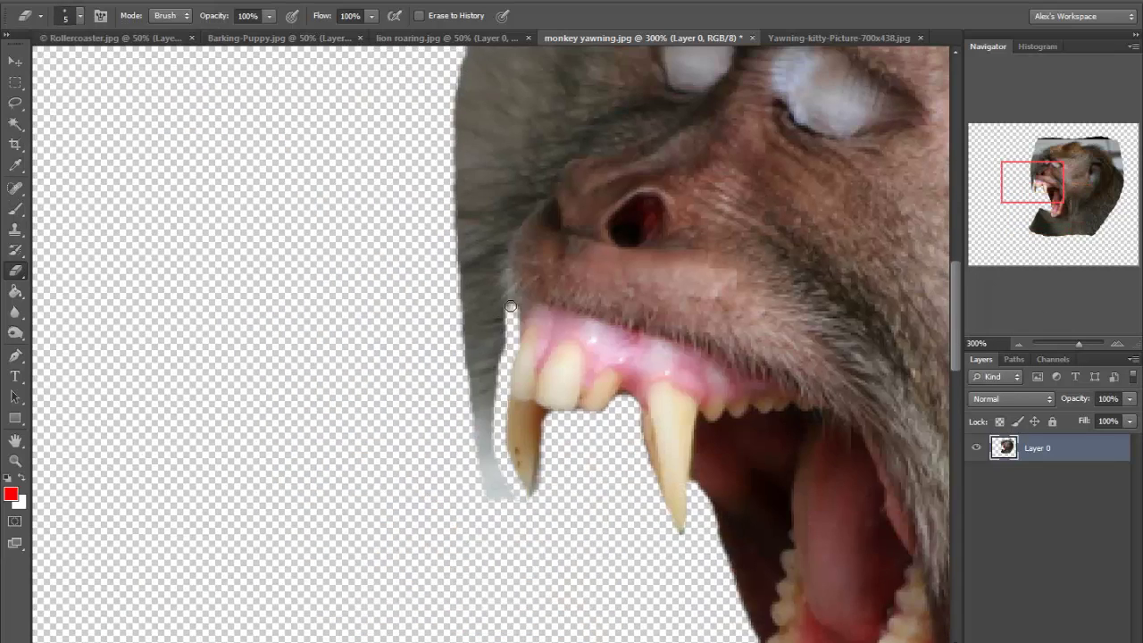
{"action": "mouse_move", "coordinate": [510, 306]}
{"action": "left_mouse_down"}
{"action": "mouse_move", "coordinate": [444, 197]}
{"action": "mouse_move", "coordinate": [494, 485]}
{"action": "mouse_move", "coordinate": [487, 214]}
{"action": "left_mouse_up"}
Step: With a 14 px eraser, cut stripes through the jaw fur and along the right fur edge
{"action": "left_click", "coordinate": [80, 15]}
{"action": "type", "text": "14"}
{"action": "key", "text": "Return"}
{"action": "left_click_drag", "start_coordinate": [1116, 196], "coordinate": [1042, 221]}
{"action": "left_click_drag", "start_coordinate": [435, 234], "coordinate": [427, 568]}
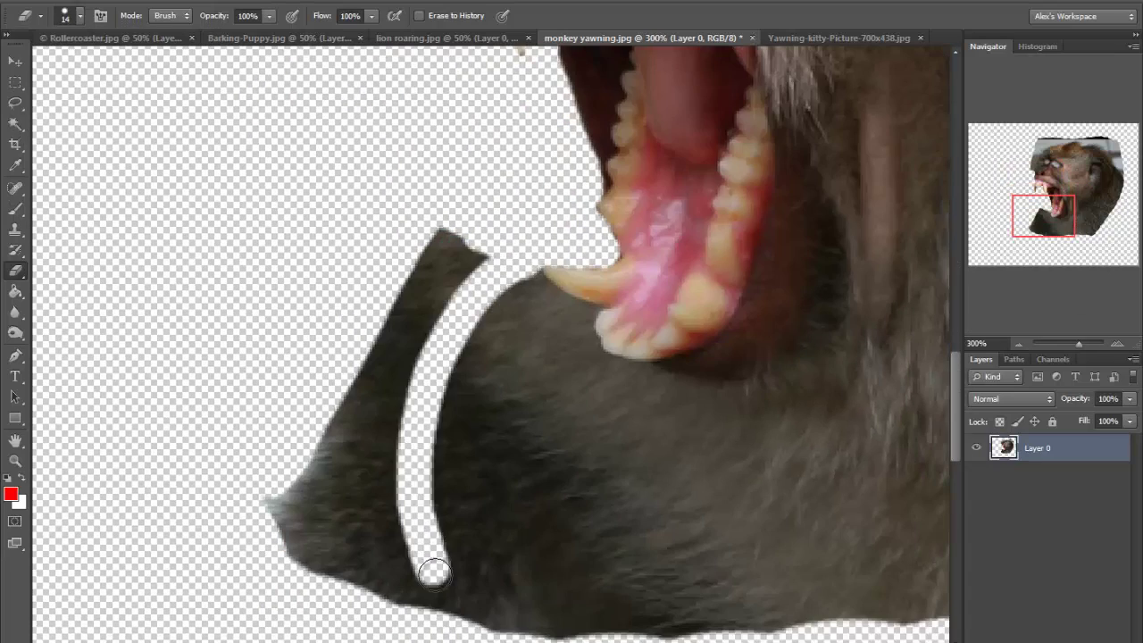
{"action": "key", "text": "ctrl+0"}
{"action": "left_click_drag", "start_coordinate": [510, 439], "coordinate": [707, 192]}
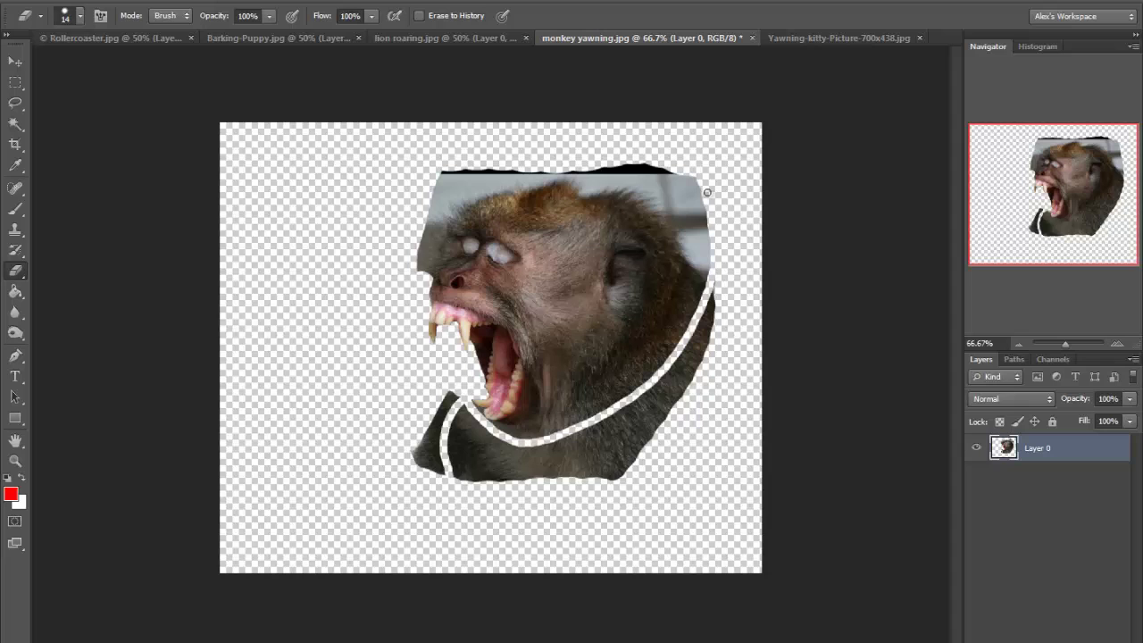
Step: At 57 px, erase the shoulder fur and stray fragments below the jaw
{"action": "left_click", "coordinate": [79, 16]}
{"action": "type", "text": "57"}
{"action": "key", "text": "Return"}
{"action": "mouse_move", "coordinate": [433, 460]}
{"action": "left_mouse_down"}
{"action": "mouse_move", "coordinate": [705, 323]}
{"action": "mouse_move", "coordinate": [454, 448]}
{"action": "left_mouse_up"}
{"action": "left_click_drag", "start_coordinate": [602, 465], "coordinate": [442, 183]}
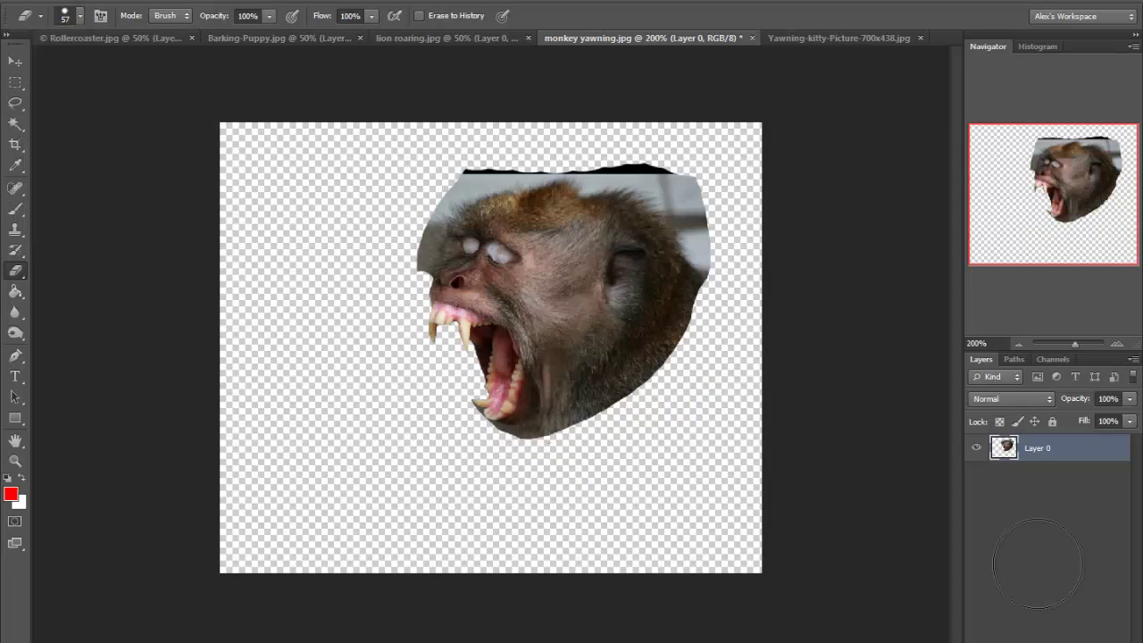
Step: Round off the head's left and top edges, removing the grey background and black strip above
{"action": "key", "text": "ctrl+plus"}
{"action": "key", "text": "ctrl+plus"}
{"action": "key", "text": "ctrl+plus"}
{"action": "scroll", "coordinate": [491, 339], "scroll_direction": "up", "scroll_amount": 3}
{"action": "mouse_move", "coordinate": [317, 366]}
{"action": "left_mouse_down"}
{"action": "mouse_move", "coordinate": [420, 116]}
{"action": "mouse_move", "coordinate": [589, 54]}
{"action": "left_mouse_up"}
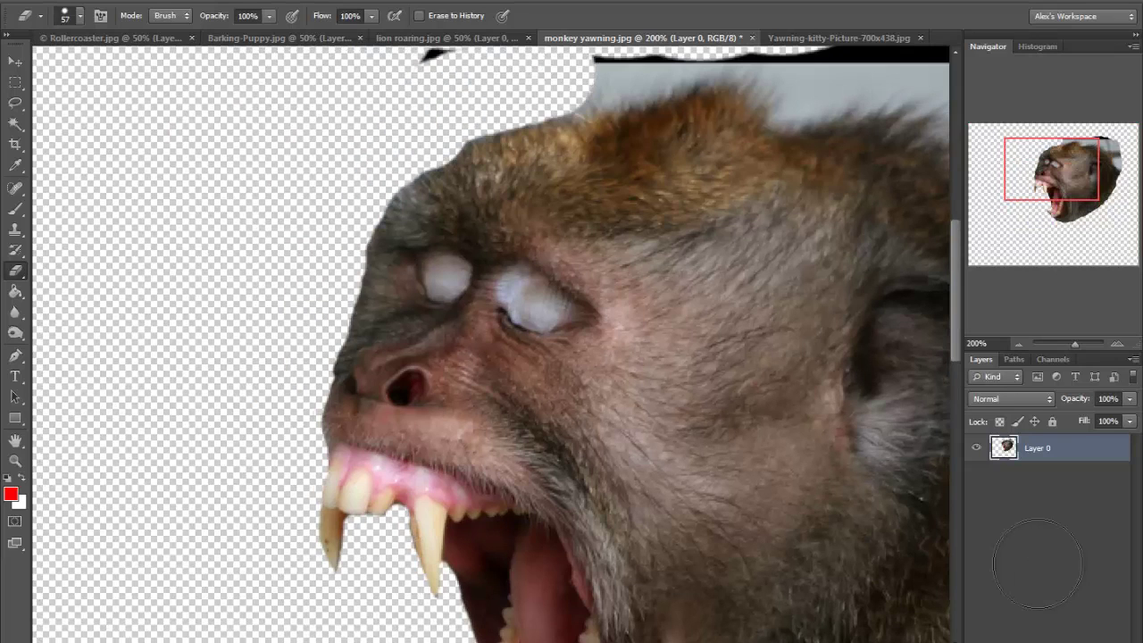
{"action": "left_click_drag", "start_coordinate": [536, 268], "coordinate": [420, 384]}
{"action": "mouse_move", "coordinate": [465, 214]}
{"action": "left_mouse_down"}
{"action": "mouse_move", "coordinate": [679, 197]}
{"action": "mouse_move", "coordinate": [697, 219]}
{"action": "mouse_move", "coordinate": [750, 197]}
{"action": "left_mouse_up"}
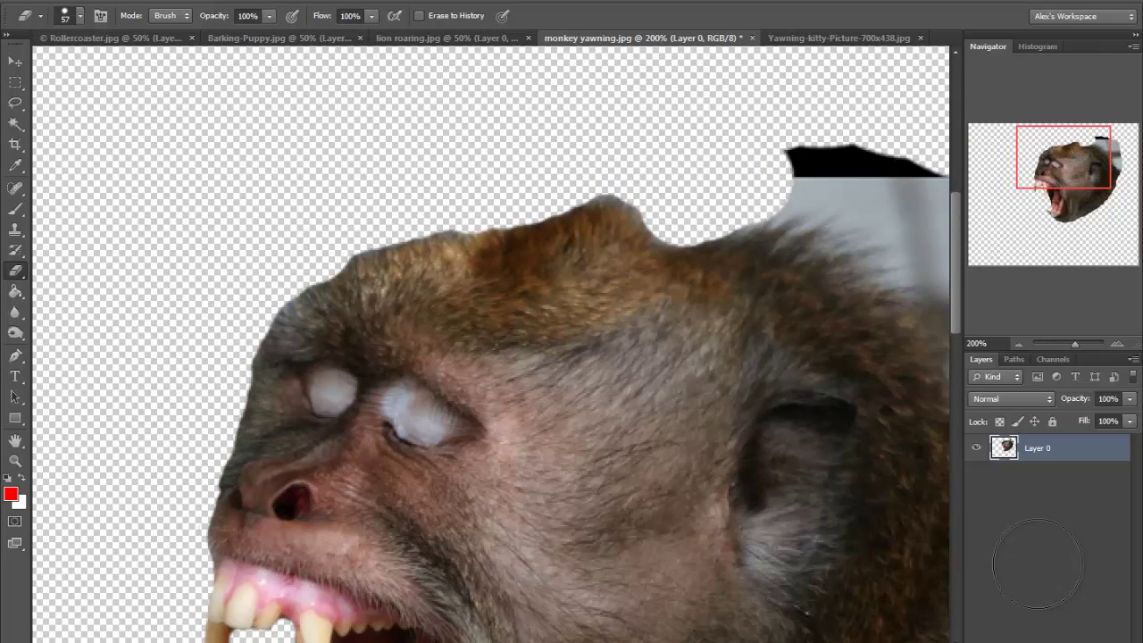
{"action": "left_click_drag", "start_coordinate": [625, 357], "coordinate": [371, 317]}
{"action": "mouse_move", "coordinate": [482, 187]}
{"action": "left_mouse_down"}
{"action": "mouse_move", "coordinate": [554, 116]}
{"action": "mouse_move", "coordinate": [786, 375]}
{"action": "left_mouse_up"}
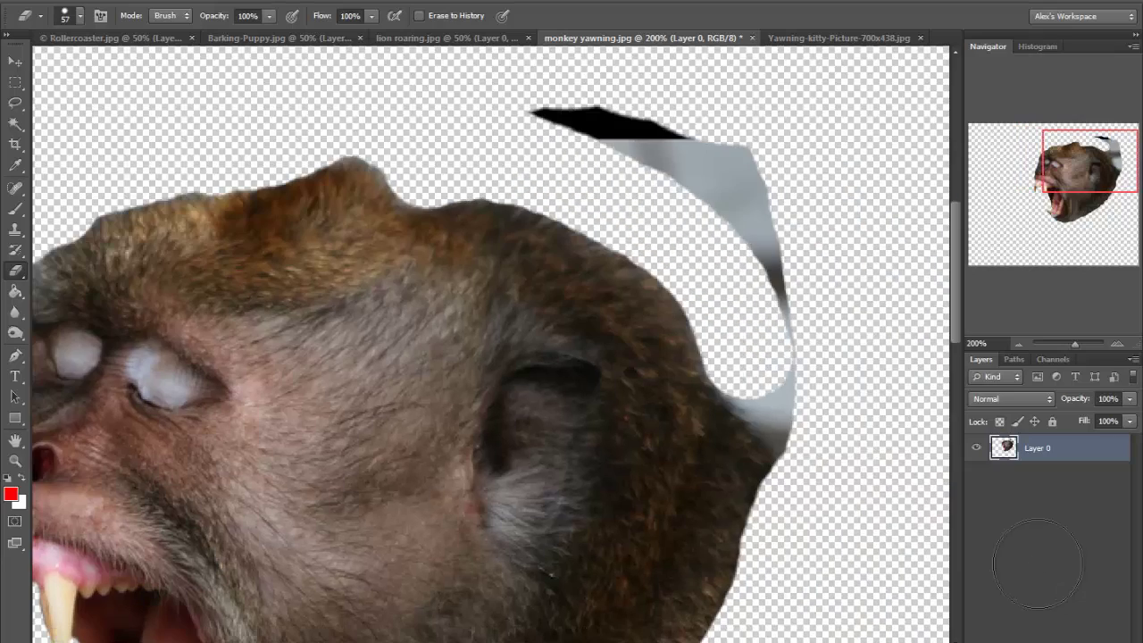
{"action": "left_click_drag", "start_coordinate": [785, 429], "coordinate": [572, 116]}
{"action": "key", "text": "ctrl+minus"}
{"action": "key", "text": "ctrl+minus"}
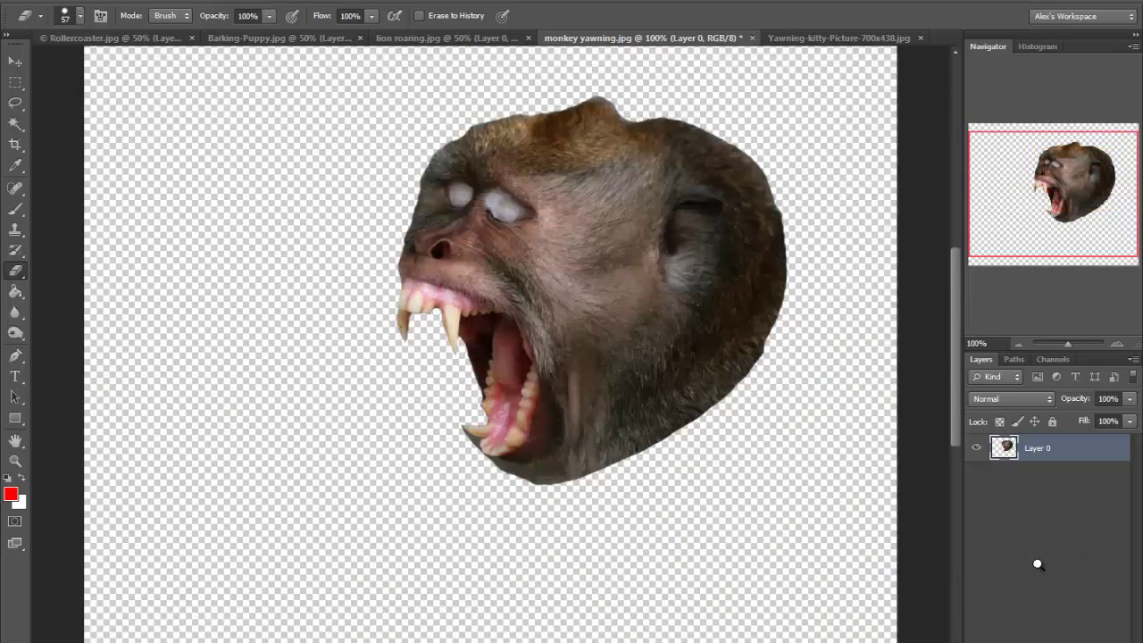
Step: Touch up the mouth at 9 and 3 px, then erase a crescent along the right side at 36 px
{"action": "key", "text": "ctrl+plus"}
{"action": "key", "text": "ctrl+plus"}
{"action": "key", "text": "ctrl+plus"}
{"action": "type", "text": "9"}
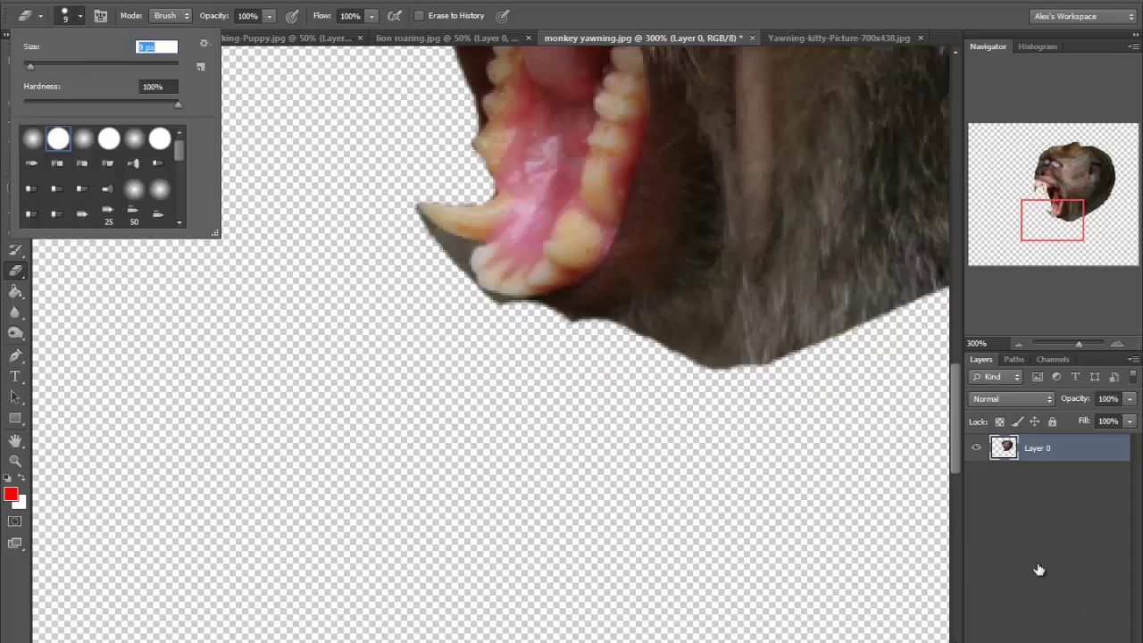
{"action": "key", "text": "Return"}
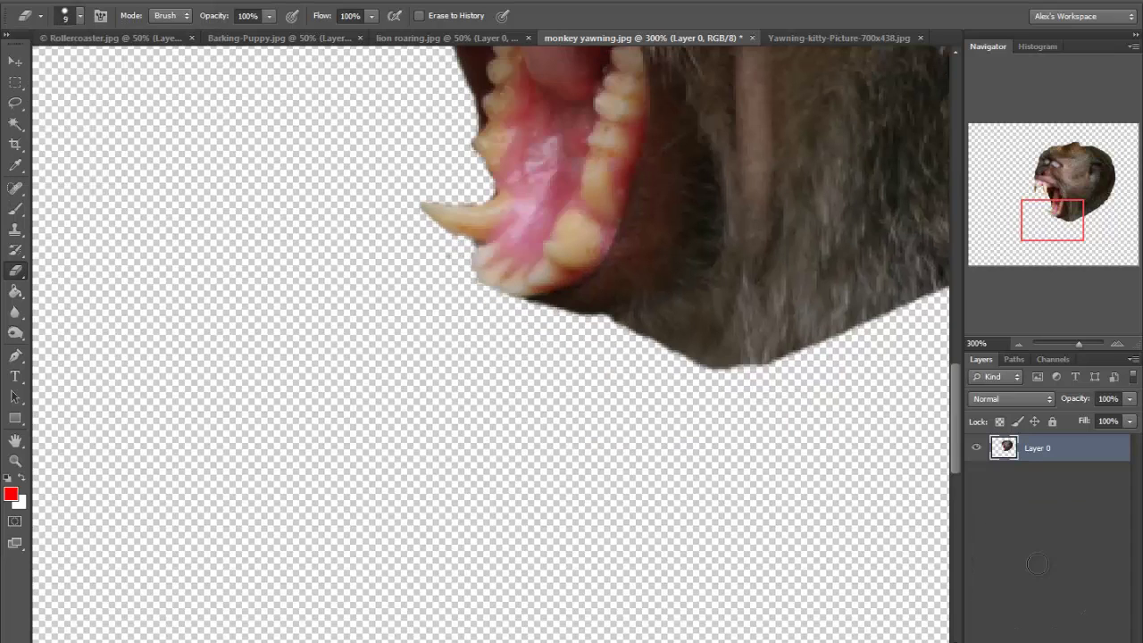
{"action": "type", "text": "3"}
{"action": "key", "text": "Return"}
{"action": "scroll", "coordinate": [491, 340], "scroll_direction": "up", "scroll_amount": 5}
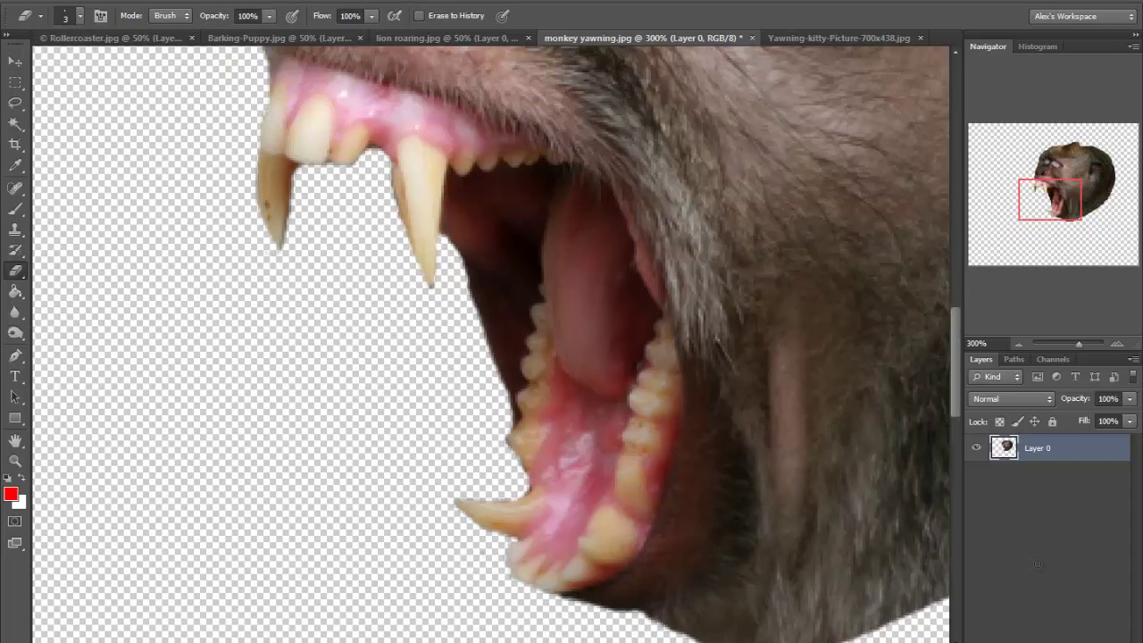
{"action": "key", "text": "ctrl+0"}
{"action": "type", "text": "36"}
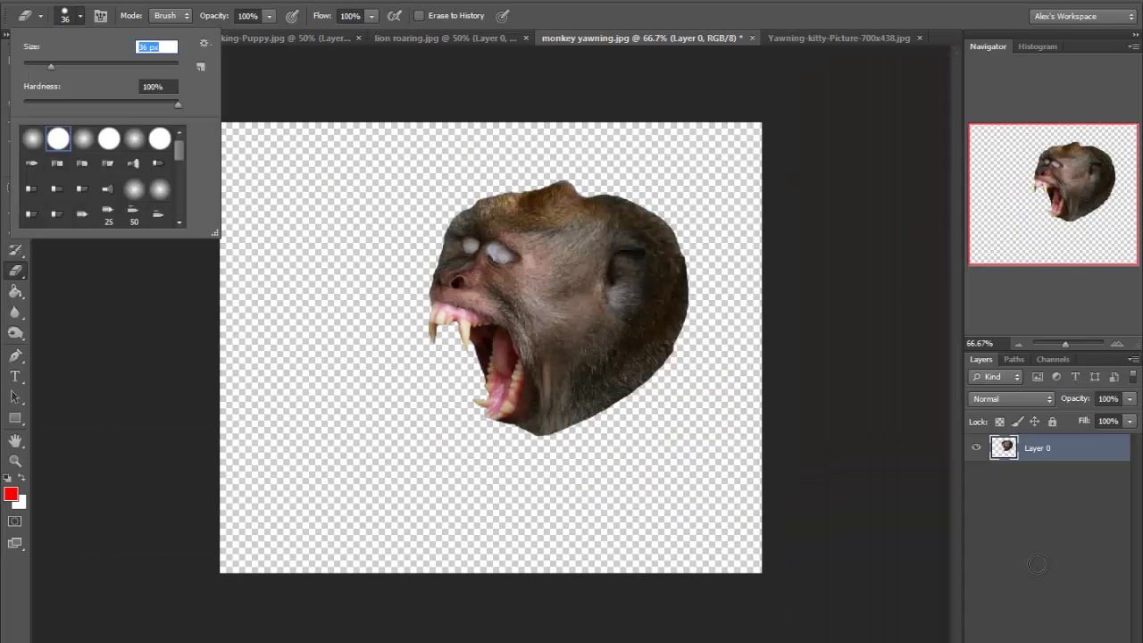
{"action": "key", "text": "Return"}
{"action": "left_click_drag", "start_coordinate": [654, 214], "coordinate": [623, 368]}
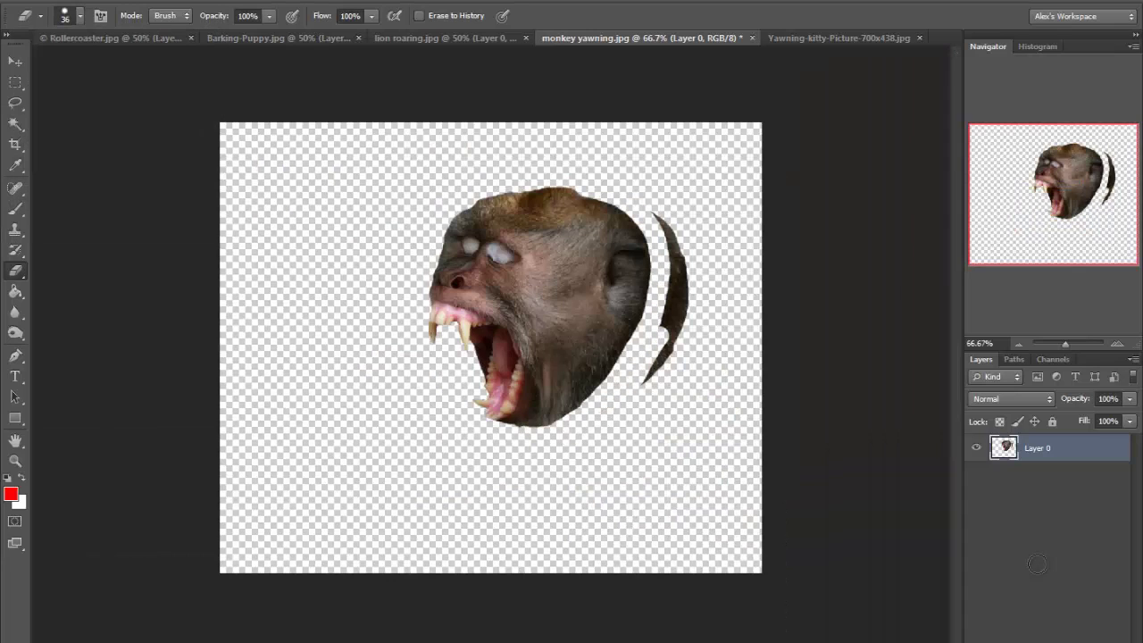
{"action": "key", "text": "l"}
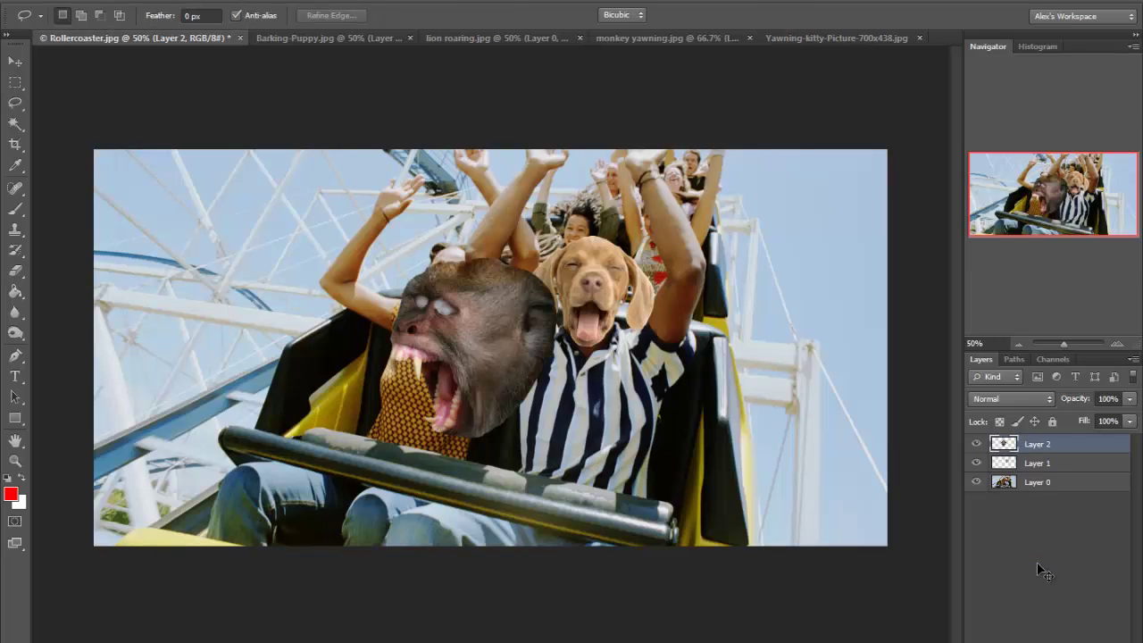
Step: Resize the monkey head on the rollercoaster photo and stack the puppy head above it
{"action": "key", "text": "ctrl+t"}
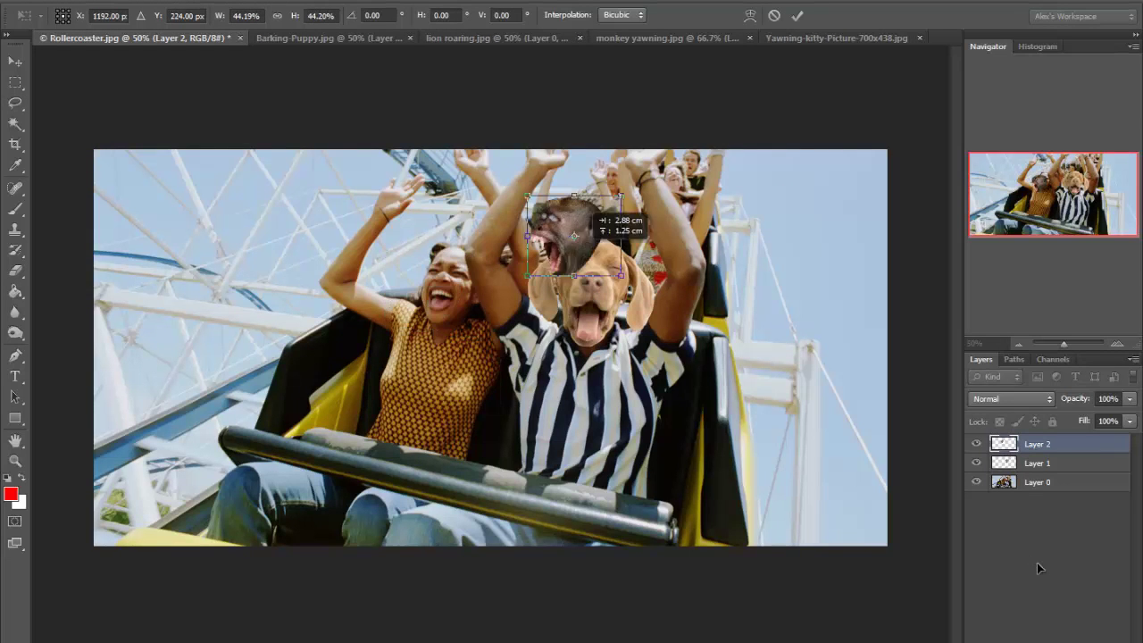
{"action": "key", "text": "Return"}
{"action": "key", "text": "alt+bracketleft"}
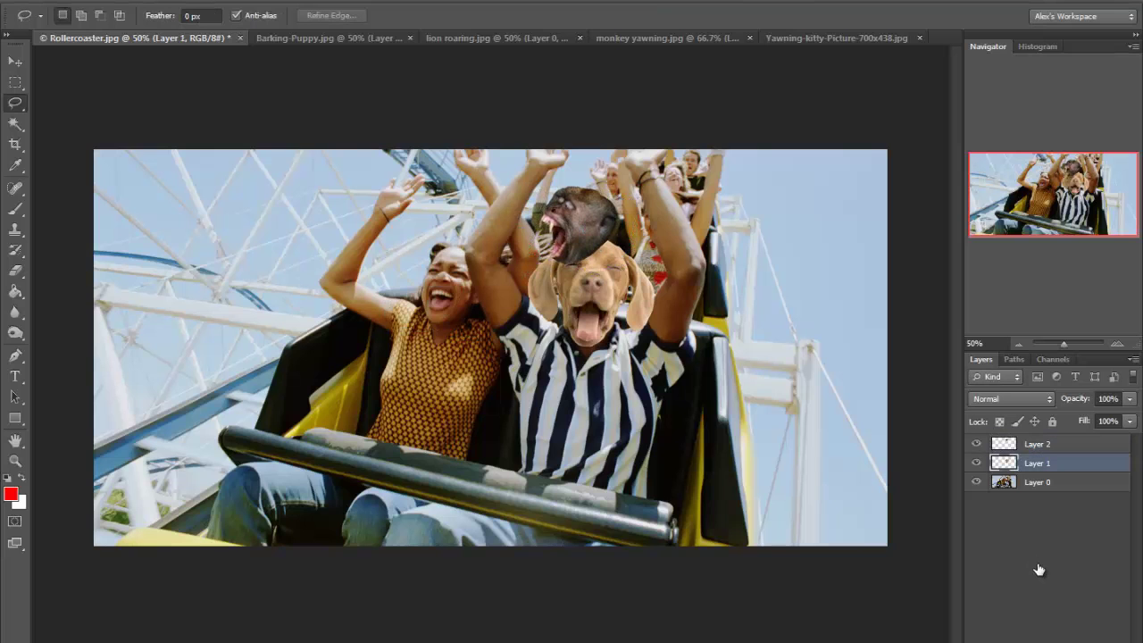
{"action": "key", "text": "ctrl+bracketright"}
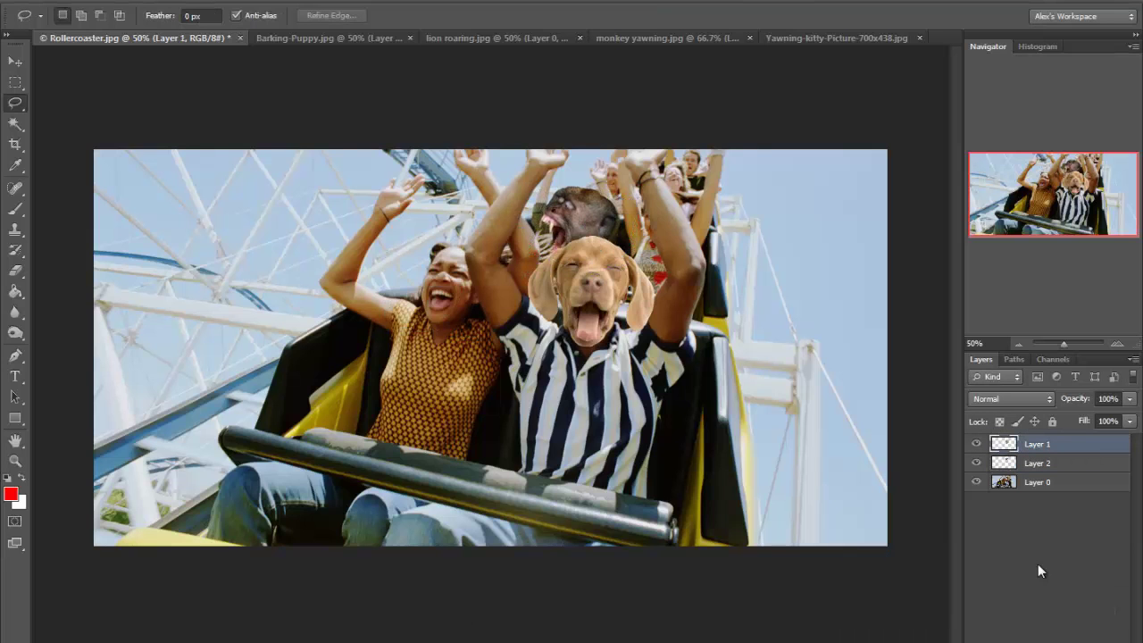
Step: Close the puppy and monkey photos without saving and pick the Magic Eraser for the kitten
{"action": "key", "text": "ctrl+Tab"}
{"action": "key", "text": "n"}
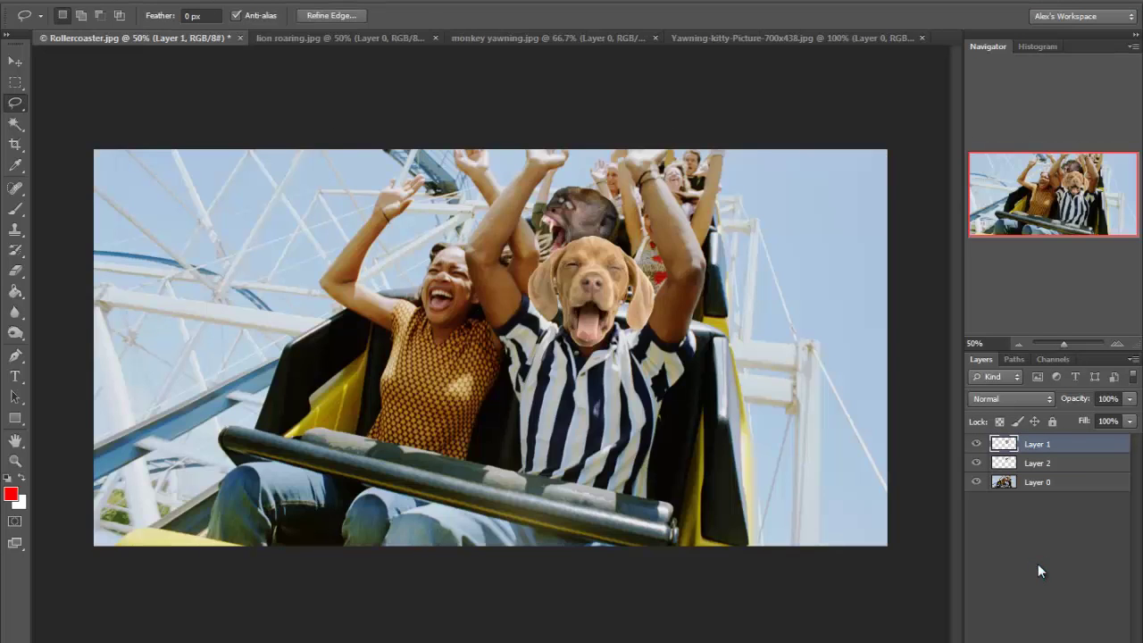
{"action": "key", "text": "ctrl+w"}
{"action": "key", "text": "n"}
{"action": "key", "text": "e"}
{"action": "key", "text": "shift+e"}
{"action": "key", "text": "shift+e"}
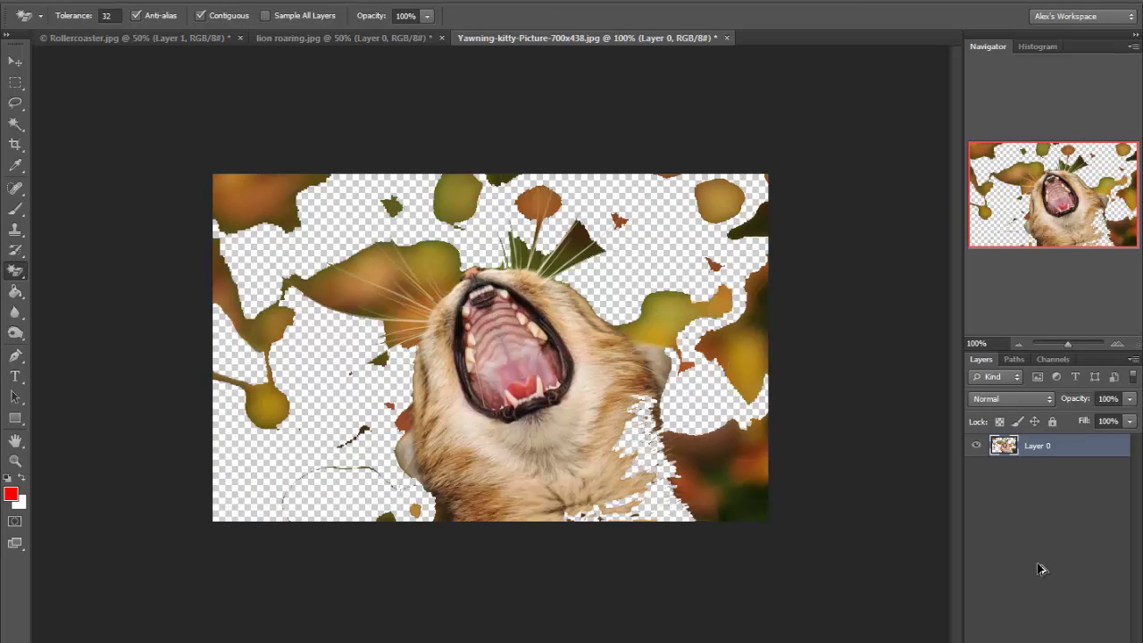
Step: Erase the leftover orange blobs and lower-left orange fringe around the kitten
{"action": "key", "text": "shift+e"}
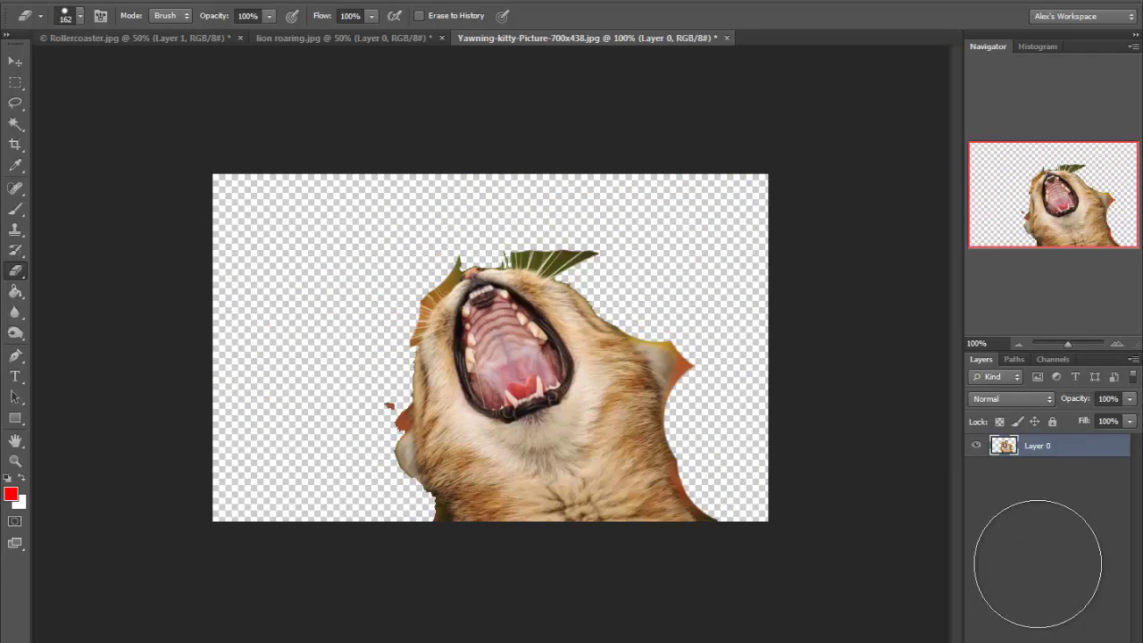
{"action": "key", "text": "ctrl+plus"}
{"action": "key", "text": "ctrl+plus"}
{"action": "mouse_move", "coordinate": [550, 299]}
{"action": "left_mouse_down"}
{"action": "mouse_move", "coordinate": [581, 308]}
{"action": "mouse_move", "coordinate": [629, 384]}
{"action": "left_mouse_up"}
{"action": "left_click_drag", "start_coordinate": [522, 549], "coordinate": [617, 639]}
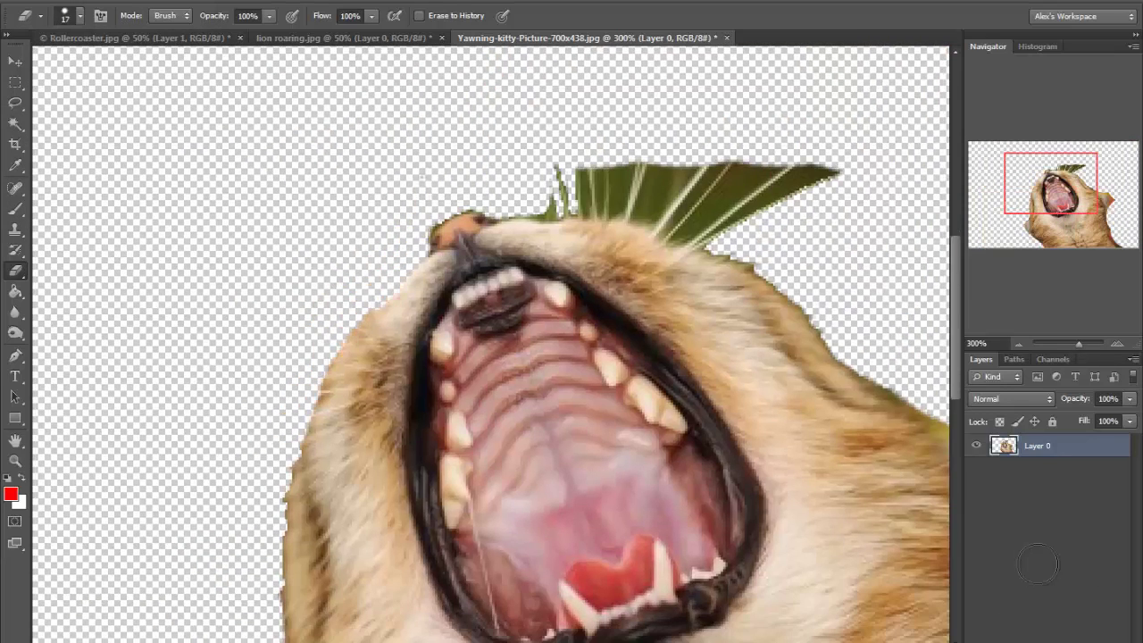
Step: Erase the green grass blades and remaining background above the kitten's head
{"action": "left_click_drag", "start_coordinate": [518, 201], "coordinate": [714, 196]}
{"action": "left_click_drag", "start_coordinate": [589, 183], "coordinate": [835, 172]}
{"action": "left_click_drag", "start_coordinate": [536, 223], "coordinate": [759, 232]}
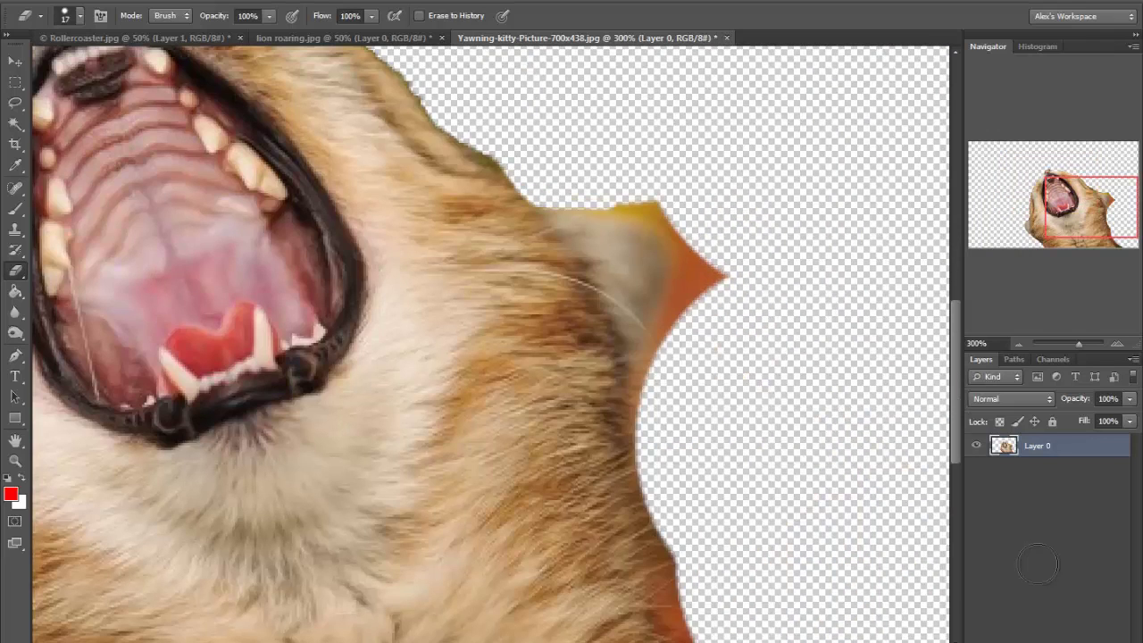
{"action": "mouse_move", "coordinate": [617, 208]}
{"action": "left_mouse_down"}
{"action": "mouse_move", "coordinate": [705, 295]}
{"action": "mouse_move", "coordinate": [638, 456]}
{"action": "left_mouse_up"}
{"action": "left_click_drag", "start_coordinate": [639, 312], "coordinate": [715, 625]}
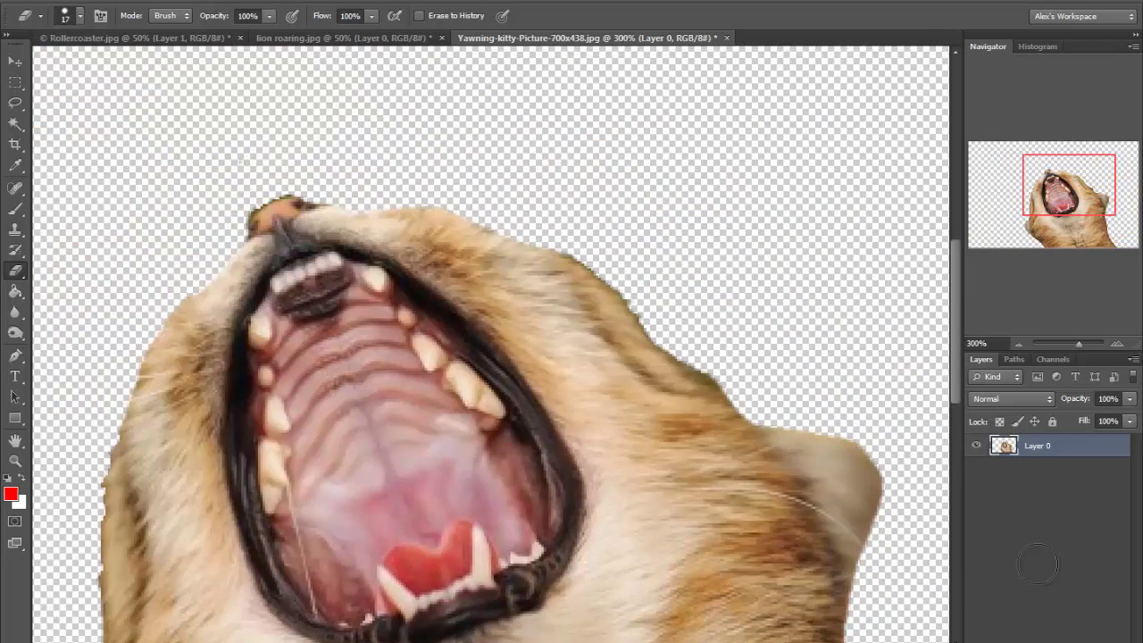
{"action": "key", "text": "ctrl+minus"}
{"action": "key", "text": "ctrl+minus"}
{"action": "key", "text": "ctrl+minus"}
{"action": "key", "text": "ctrl+plus"}
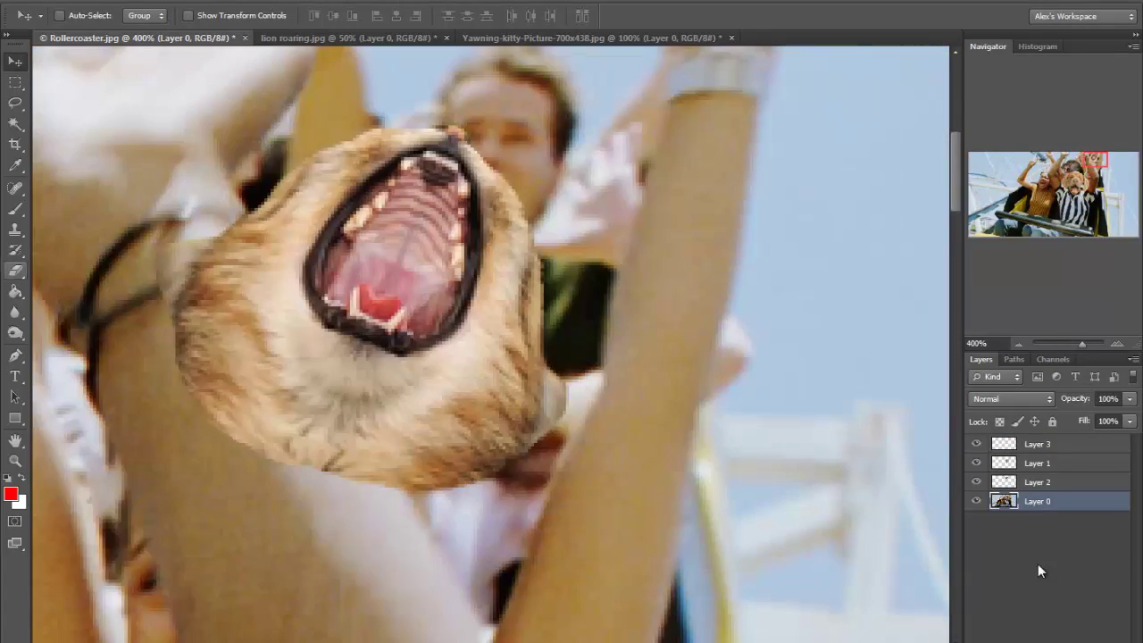
Step: On Layer 3, erase the kitten head where the rider's raised arm overlaps it
{"action": "key", "text": "e"}
{"action": "key", "text": "alt+period"}
{"action": "left_click_drag", "start_coordinate": [223, 223], "coordinate": [268, 330]}
{"action": "left_click_drag", "start_coordinate": [215, 268], "coordinate": [259, 428]}
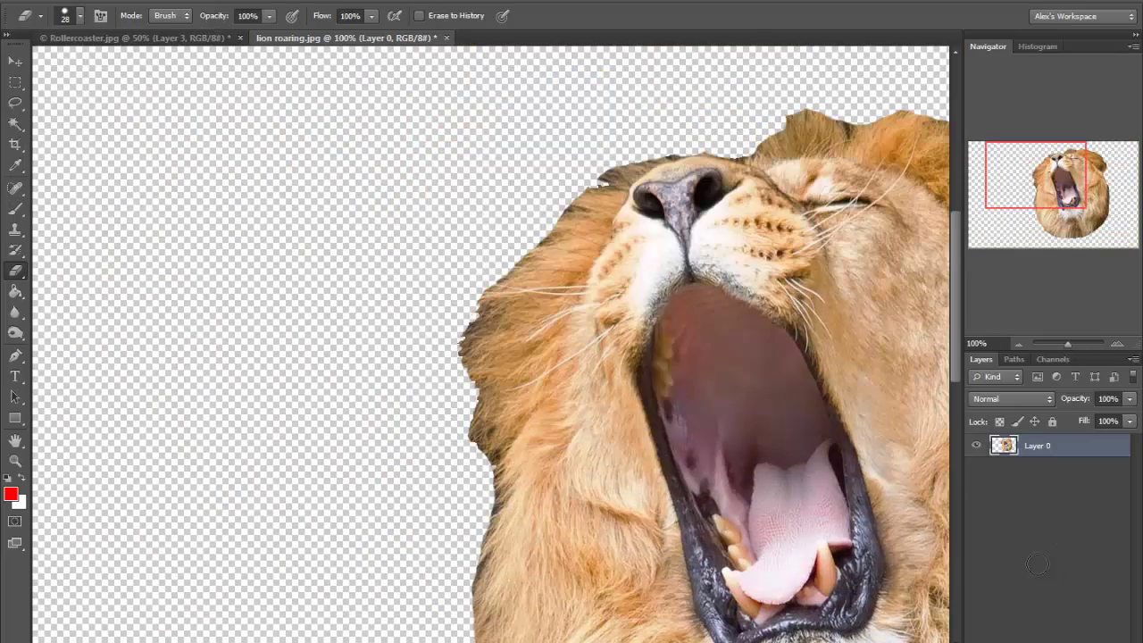
Step: Lasso the lion head, copy it, and paste it into the rollercoaster photo
{"action": "key", "text": "ctrl+minus"}
{"action": "key", "text": "l"}
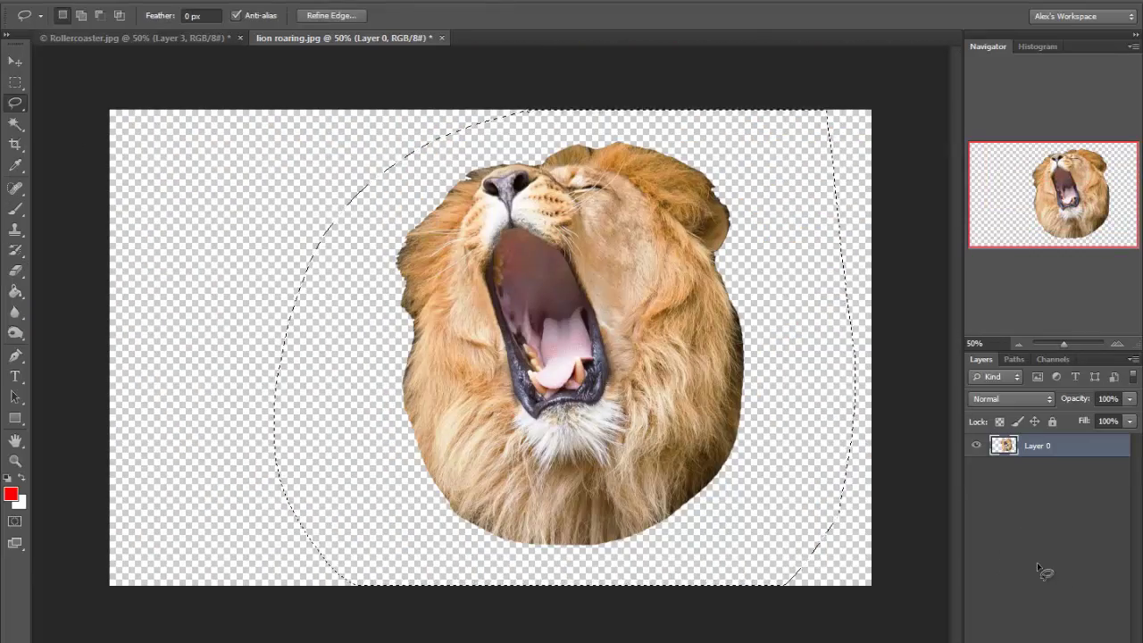
{"action": "key", "text": "ctrl+c"}
{"action": "key", "text": "ctrl+Tab"}
{"action": "key", "text": "ctrl+v"}
Step: Flip and shrink the lion head to -43.5% width over the laughing woman's head
{"action": "key", "text": "ctrl+t"}
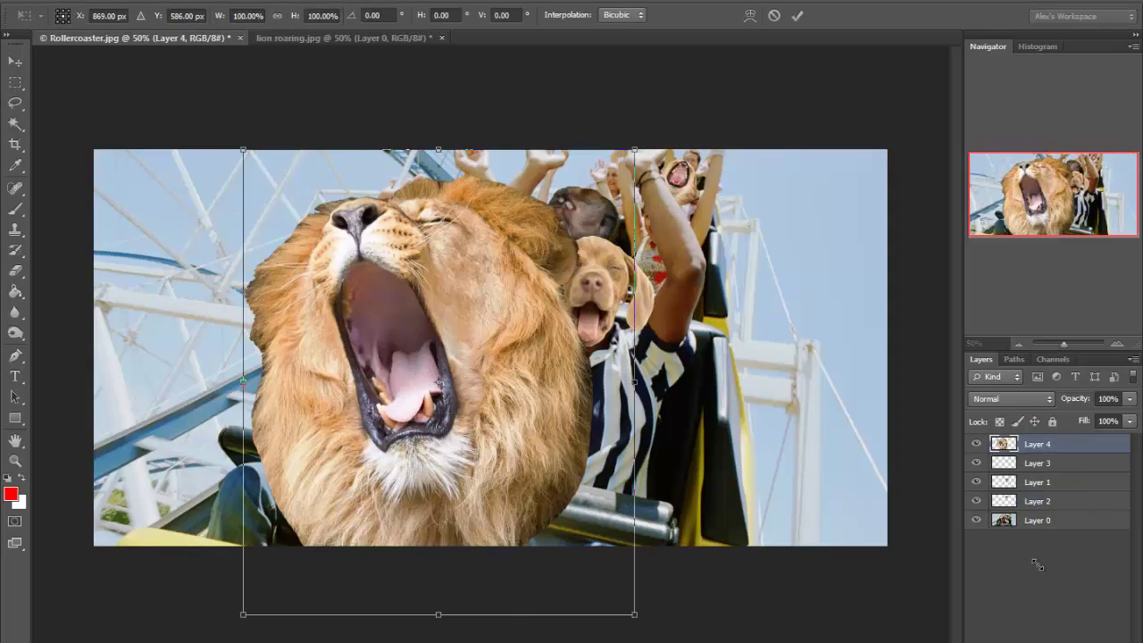
{"action": "left_click_drag", "start_coordinate": [243, 614], "coordinate": [411, 478]}
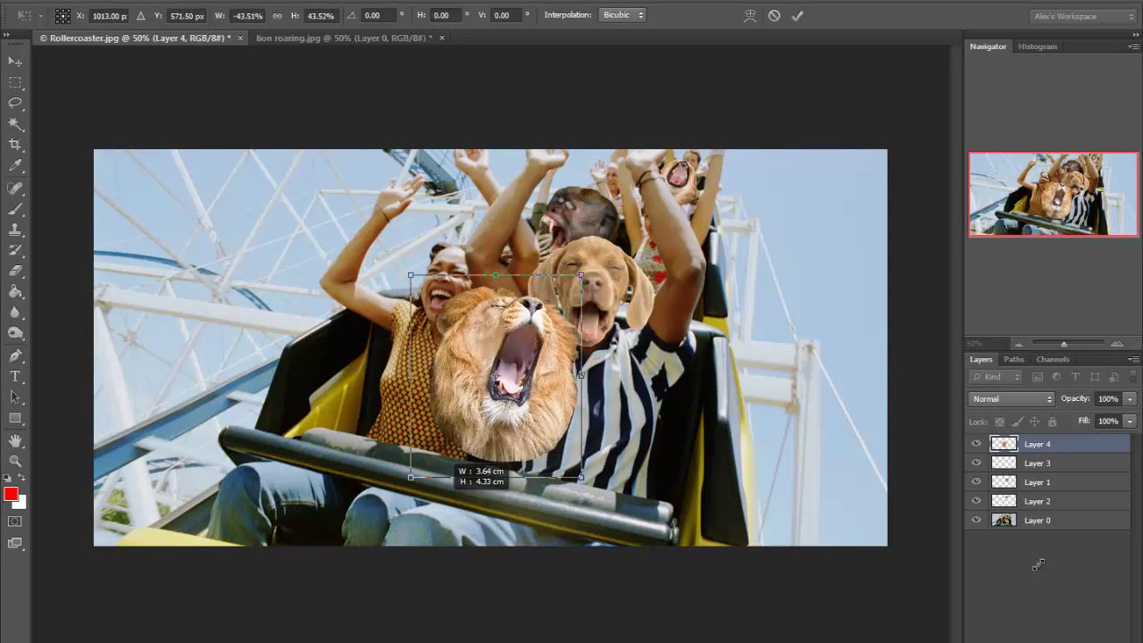
{"action": "key", "text": "Return"}
{"action": "key", "text": "t"}
{"action": "key", "text": "ctrl+plus"}
{"action": "key", "text": "ctrl+plus"}
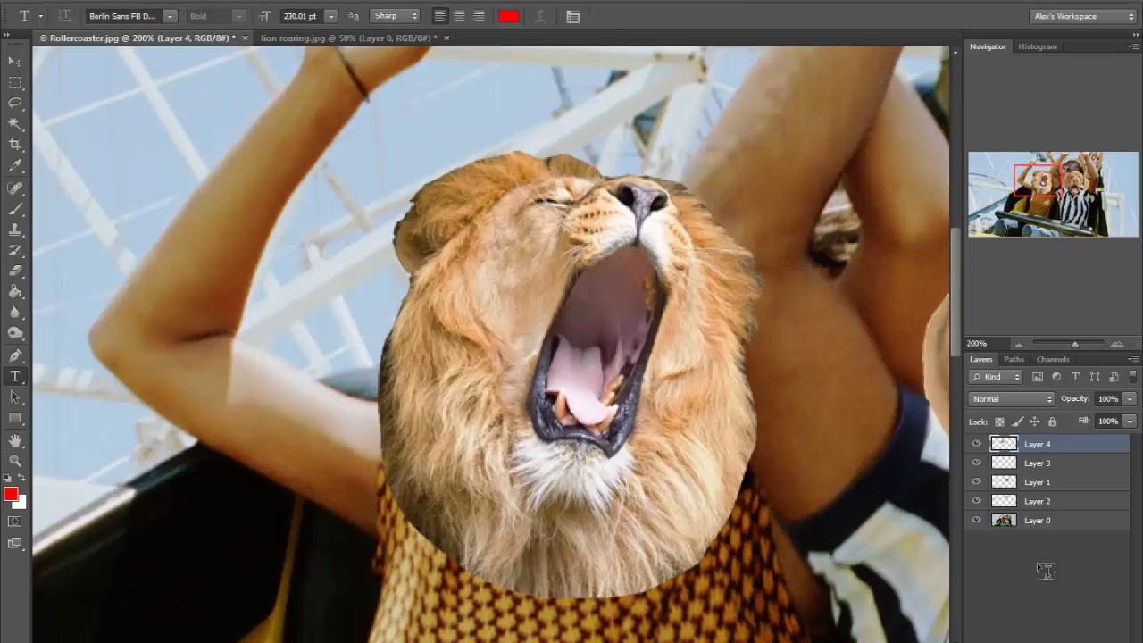
Step: Erase the lion mane's right and bottom edges on Layer 4 with a size-14 eraser
{"action": "key", "text": "e"}
{"action": "left_click_drag", "start_coordinate": [701, 210], "coordinate": [746, 340]}
{"action": "left_click_drag", "start_coordinate": [750, 259], "coordinate": [732, 456]}
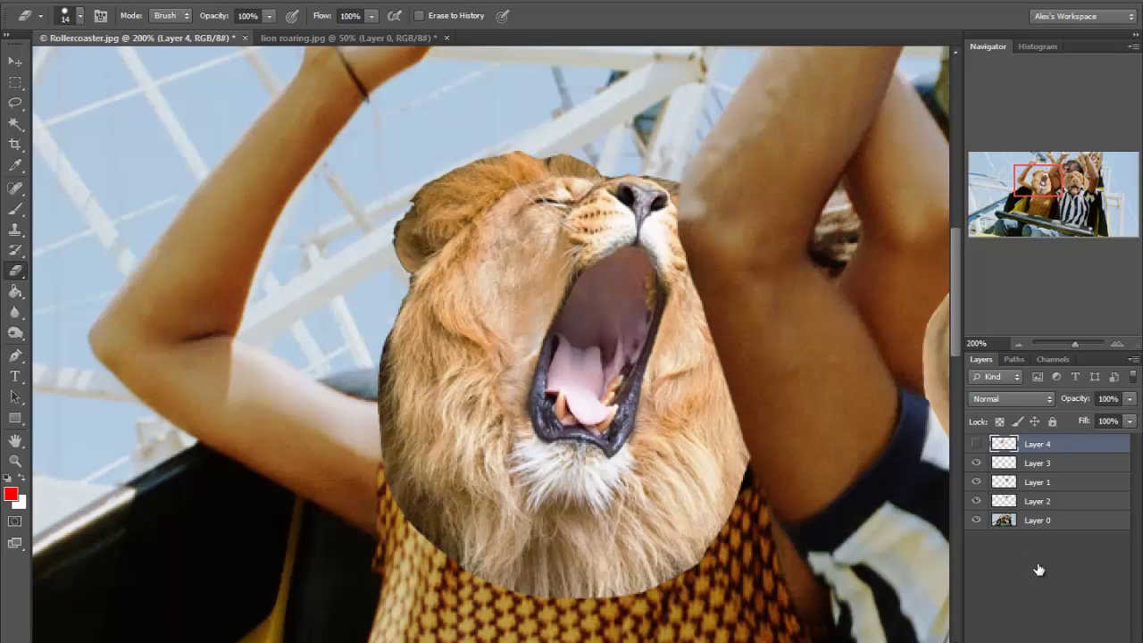
{"action": "left_click_drag", "start_coordinate": [567, 591], "coordinate": [719, 518]}
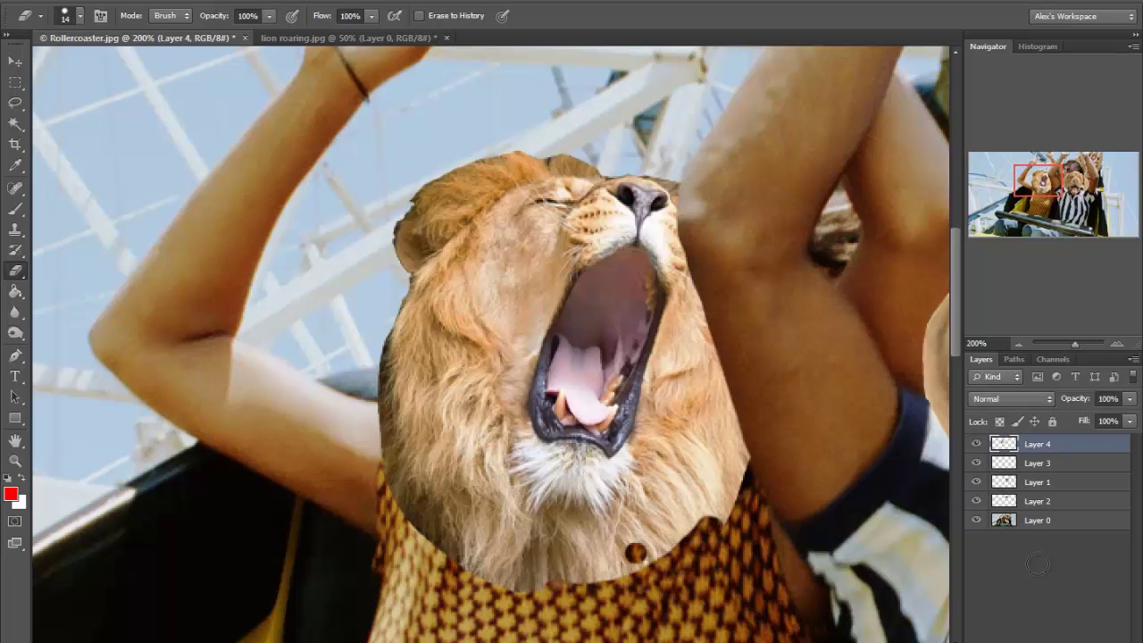
Step: Erase the right-side mane around the raised arm so the arm and shirt show
{"action": "left_click_drag", "start_coordinate": [701, 474], "coordinate": [634, 529]}
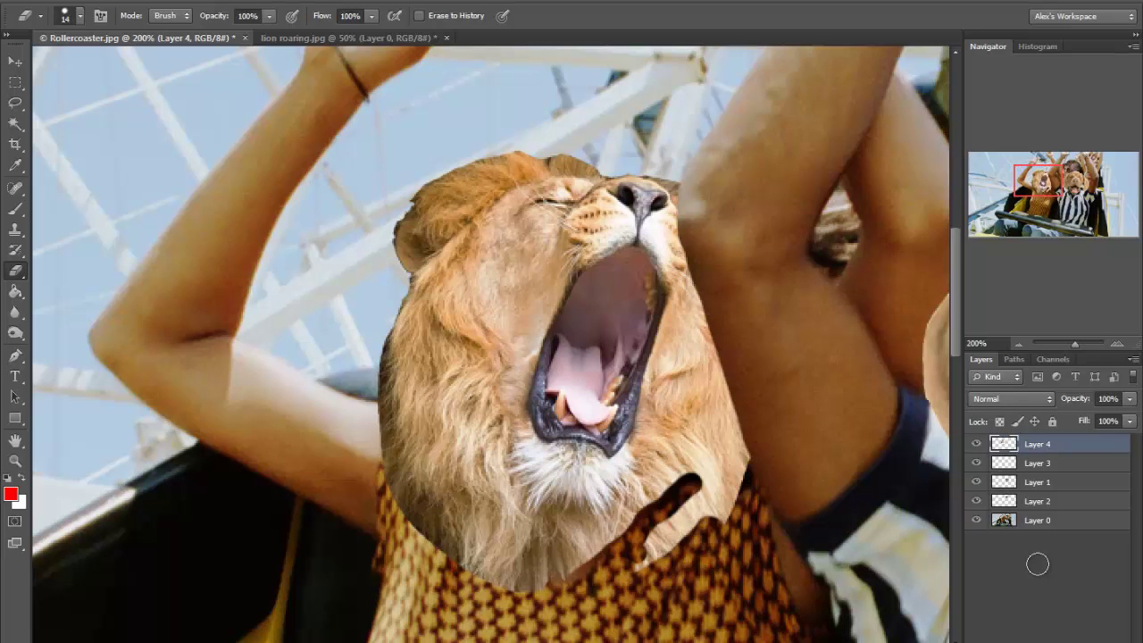
{"action": "left_click_drag", "start_coordinate": [697, 495], "coordinate": [696, 273]}
{"action": "left_click_drag", "start_coordinate": [680, 415], "coordinate": [659, 498]}
{"action": "left_click_drag", "start_coordinate": [714, 348], "coordinate": [723, 518]}
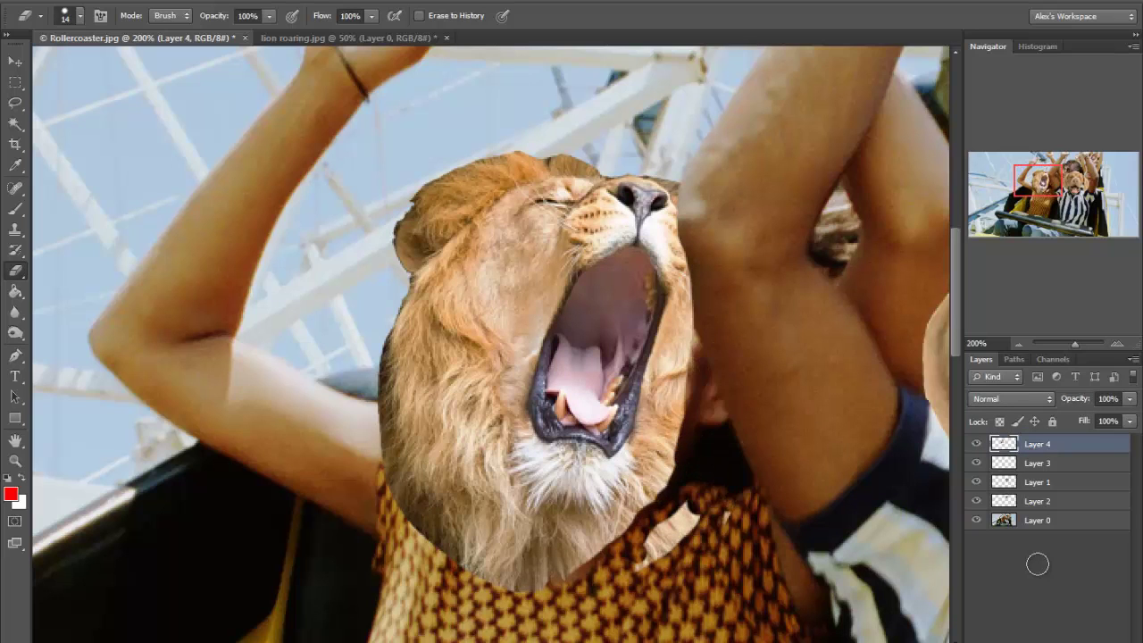
{"action": "left_click_drag", "start_coordinate": [705, 276], "coordinate": [706, 501]}
{"action": "left_click_drag", "start_coordinate": [710, 429], "coordinate": [701, 486]}
{"action": "left_click_drag", "start_coordinate": [714, 353], "coordinate": [718, 433]}
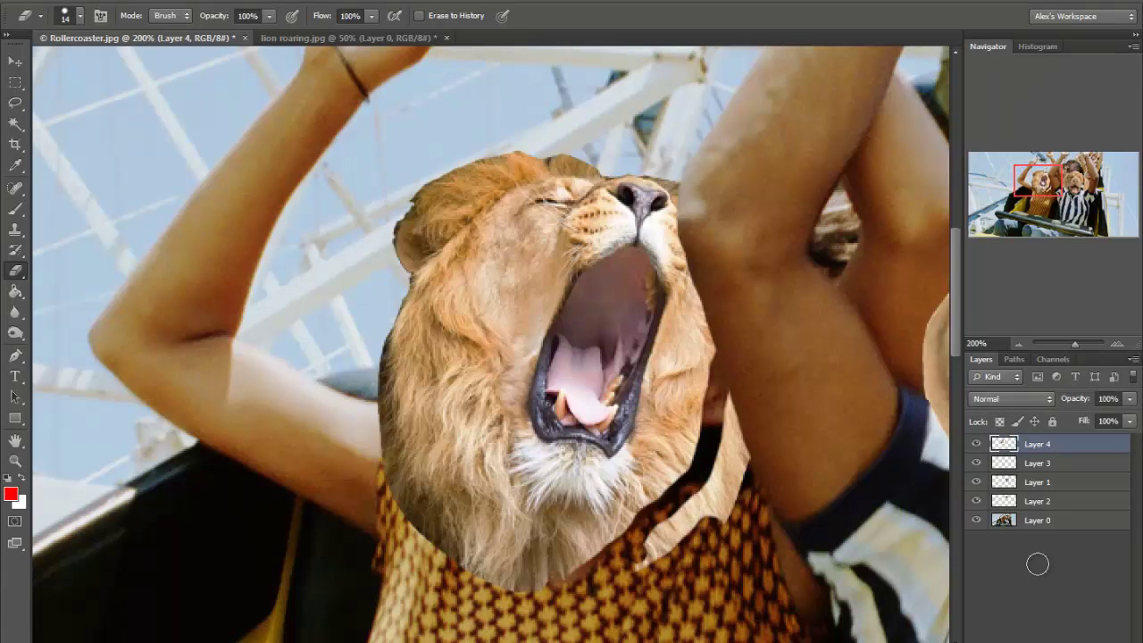
{"action": "left_click_drag", "start_coordinate": [725, 393], "coordinate": [648, 563]}
{"action": "left_click_drag", "start_coordinate": [731, 442], "coordinate": [730, 522]}
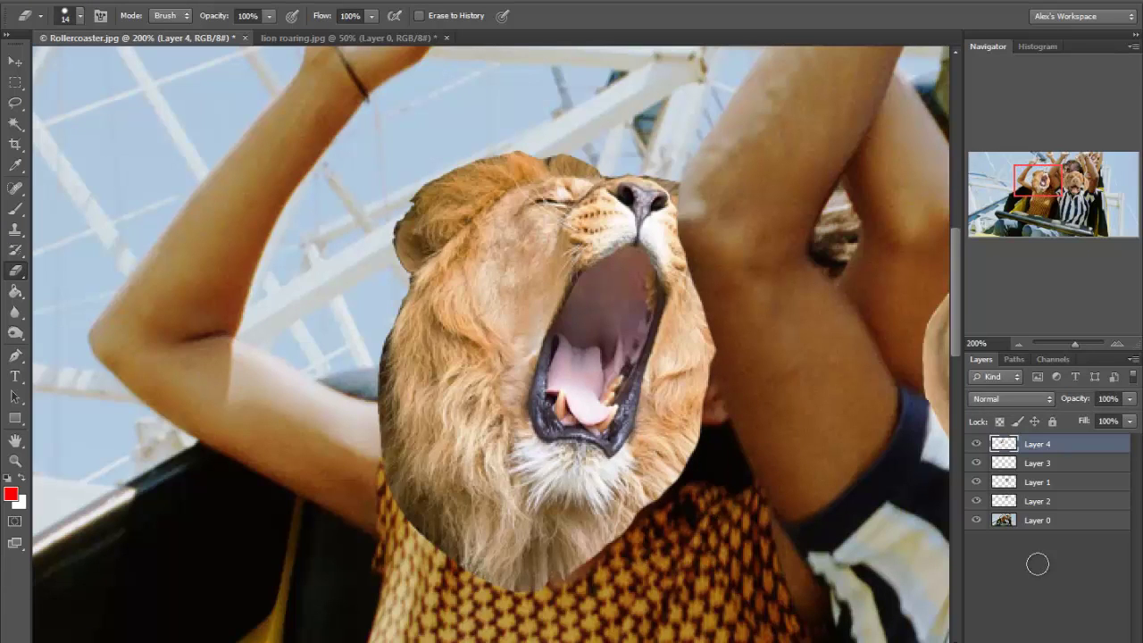
Step: Trim the mane's left side to reveal the arm and patterned shirt
{"action": "mouse_move", "coordinate": [406, 313]}
{"action": "left_mouse_down"}
{"action": "mouse_move", "coordinate": [420, 384]}
{"action": "mouse_move", "coordinate": [487, 553]}
{"action": "left_mouse_up"}
{"action": "left_click_drag", "start_coordinate": [393, 357], "coordinate": [473, 572]}
{"action": "left_click_drag", "start_coordinate": [393, 411], "coordinate": [446, 554]}
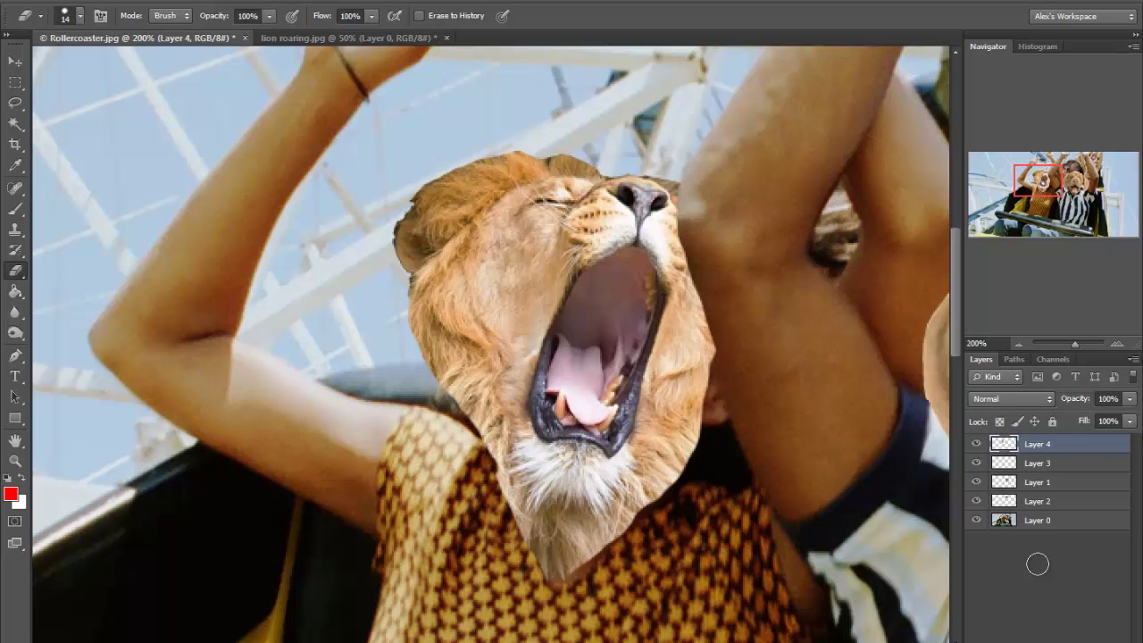
Step: Zoom out to the whole photo, erase stray puppy-head edges, and hide the lion layer to check
{"action": "key", "text": "v"}
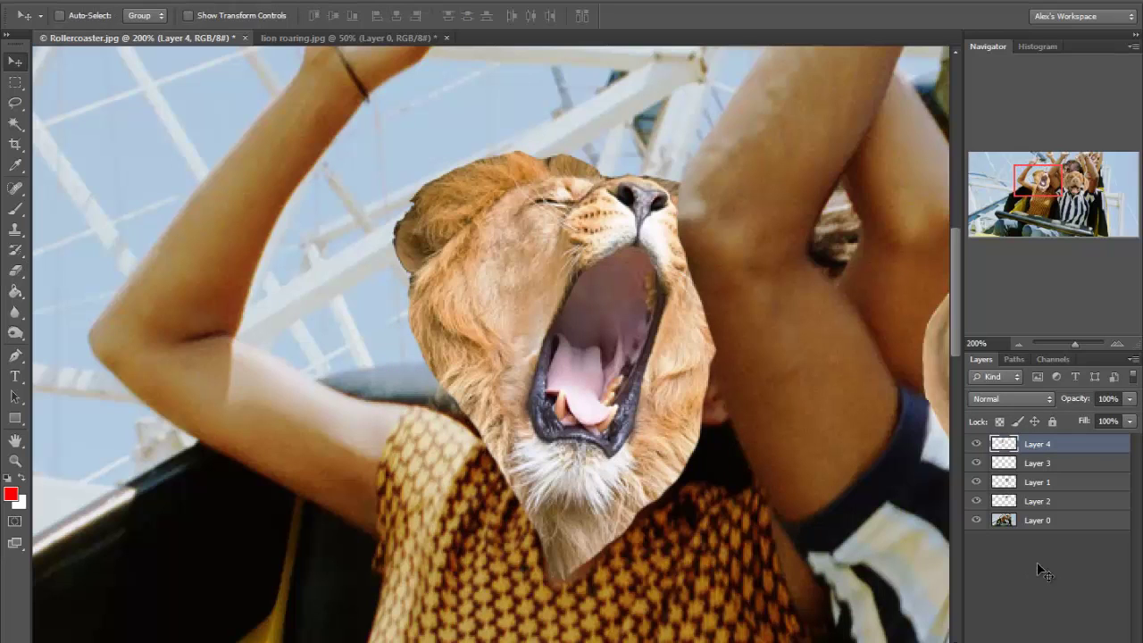
{"action": "key", "text": "ctrl+minus"}
{"action": "key", "text": "ctrl+minus"}
{"action": "key", "text": "ctrl+minus"}
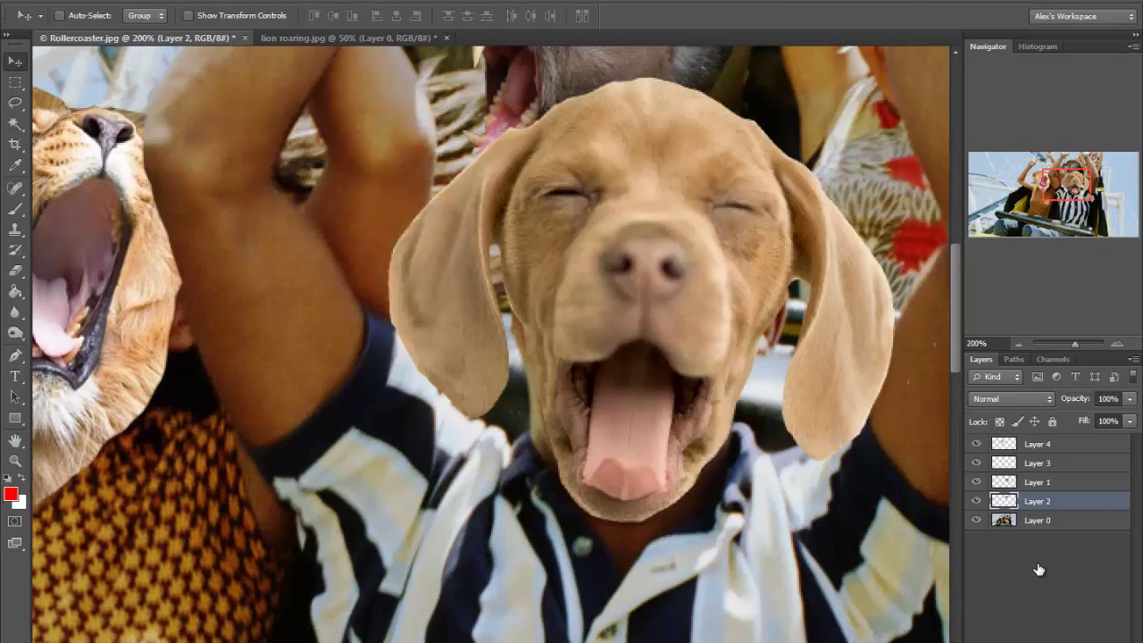
{"action": "key", "text": "e"}
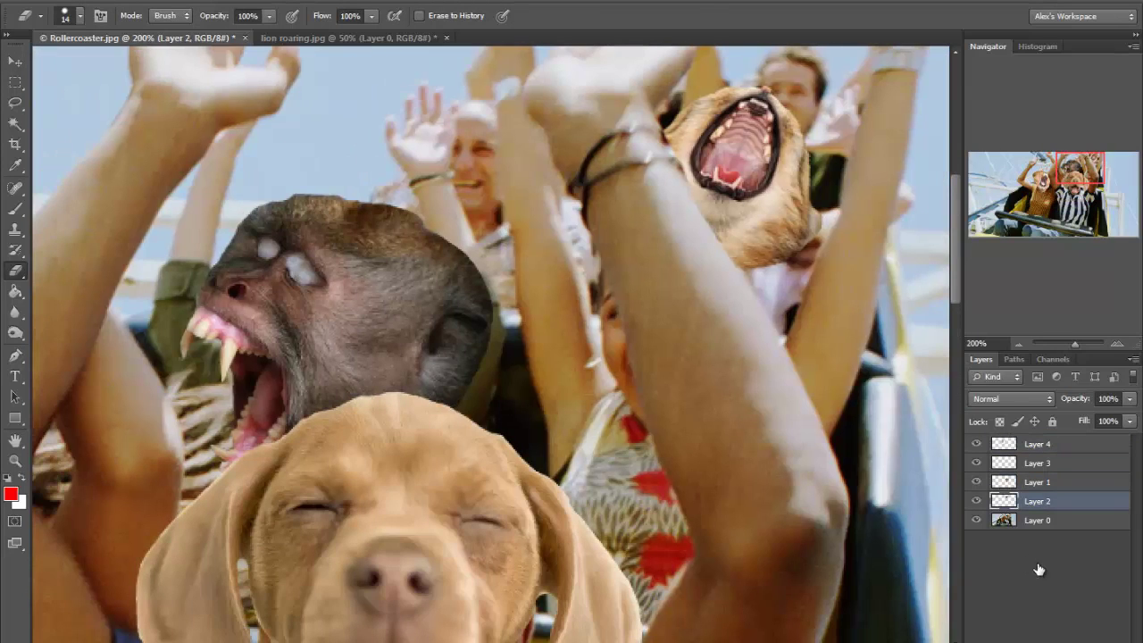
{"action": "key", "text": "ctrl+alt+z"}
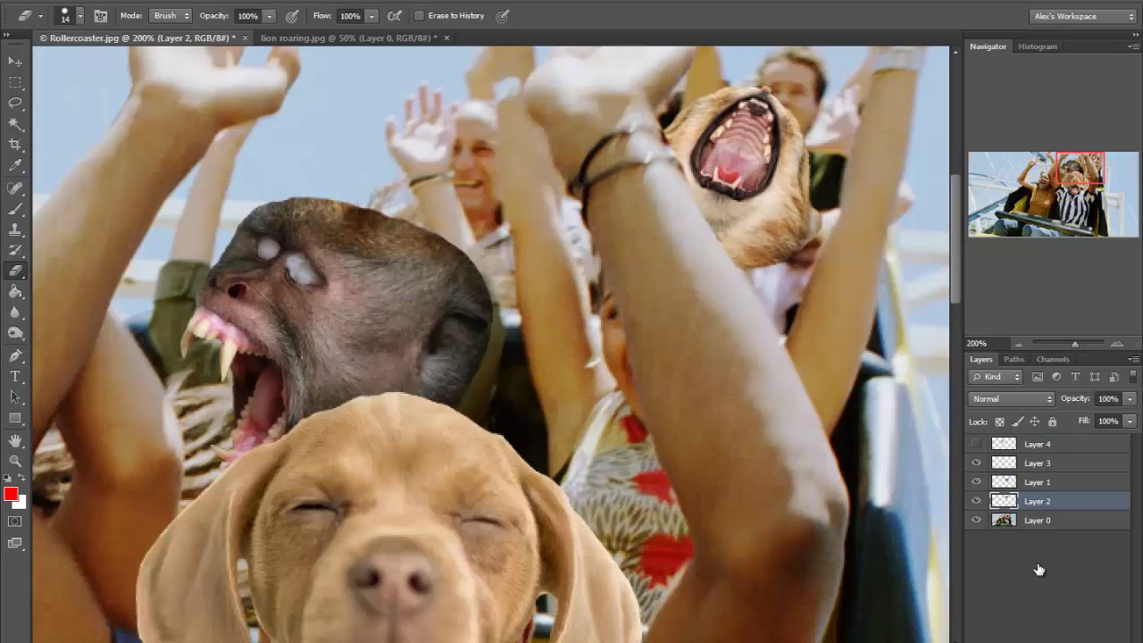